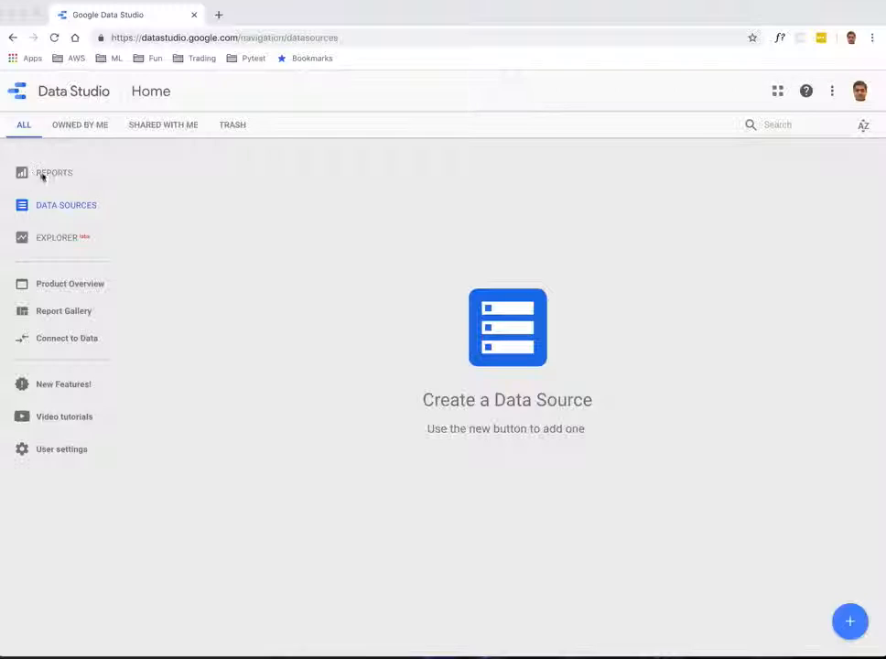
left_click(46, 176)
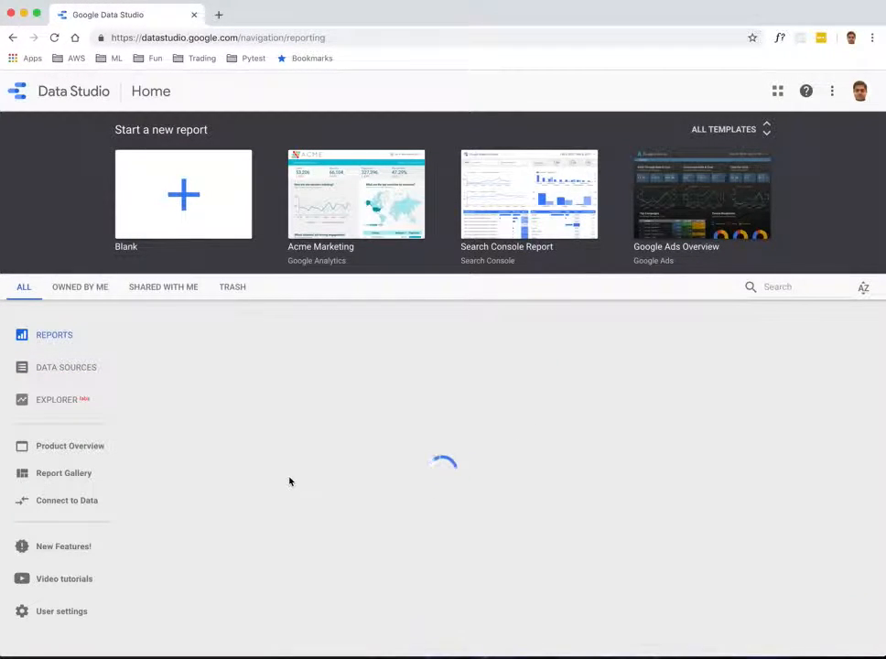
left_click(45, 367)
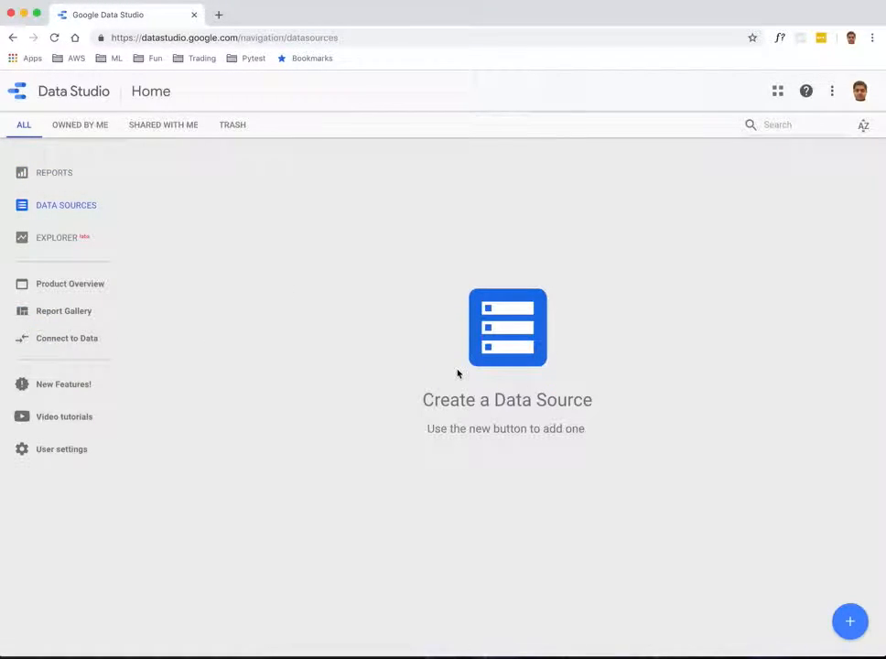
Step: Create a new data source using the PostgreSQL connector
left_click(850, 622)
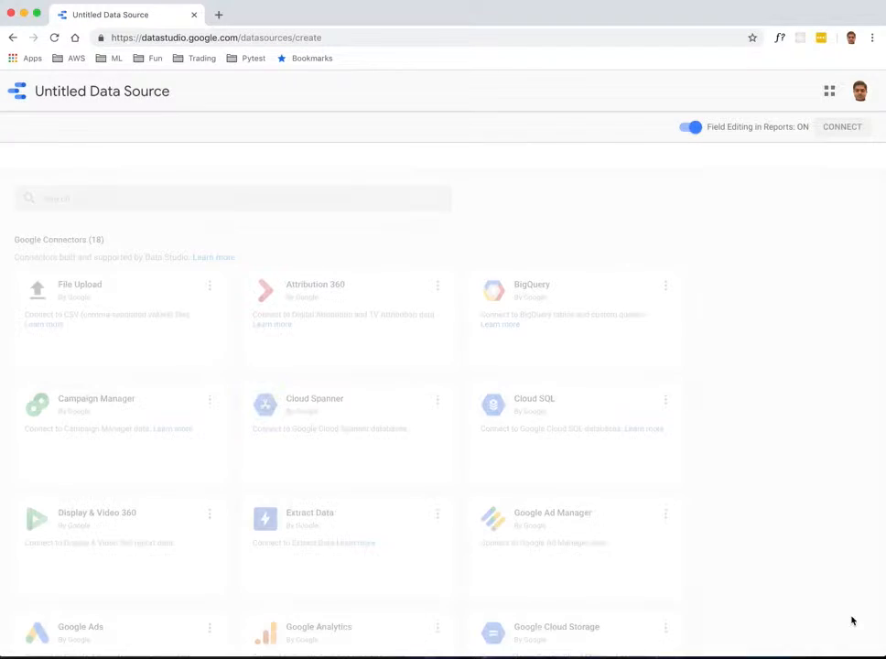
scroll(549, 486, "down", 2)
scroll(549, 486, "down", 2)
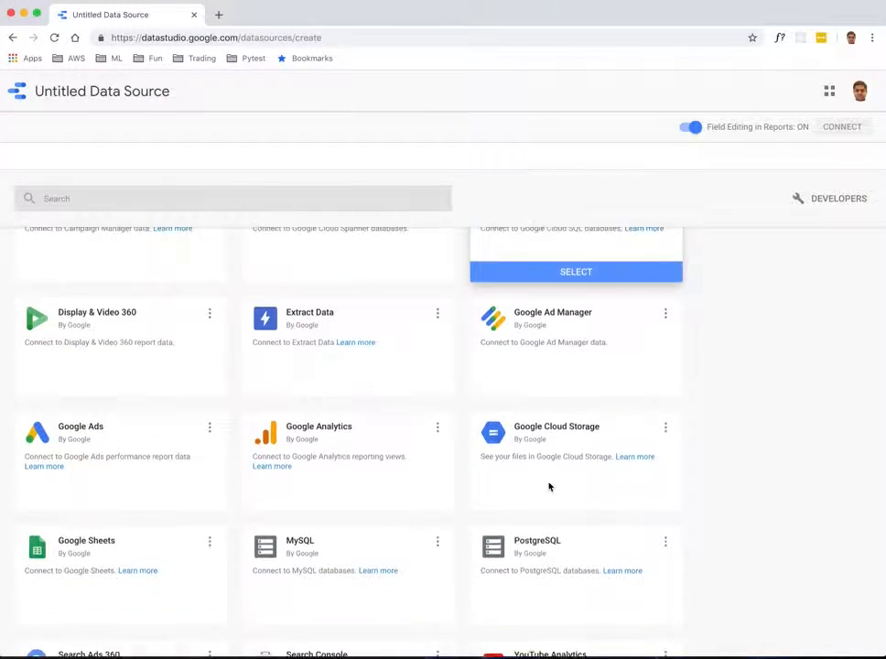
left_click(547, 506)
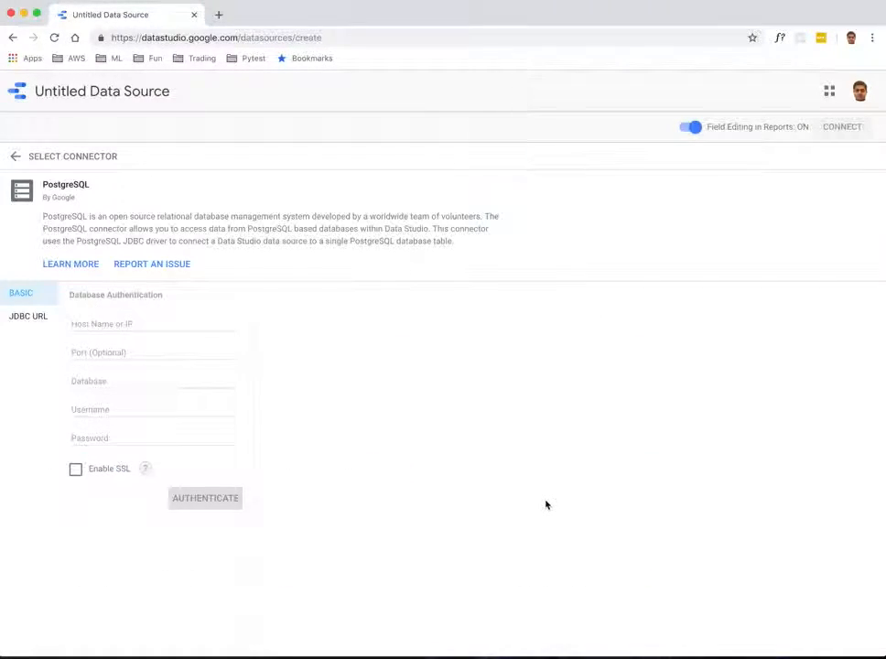
Step: Paste the RDS database host name and set the database name to insightdb
left_click(161, 325)
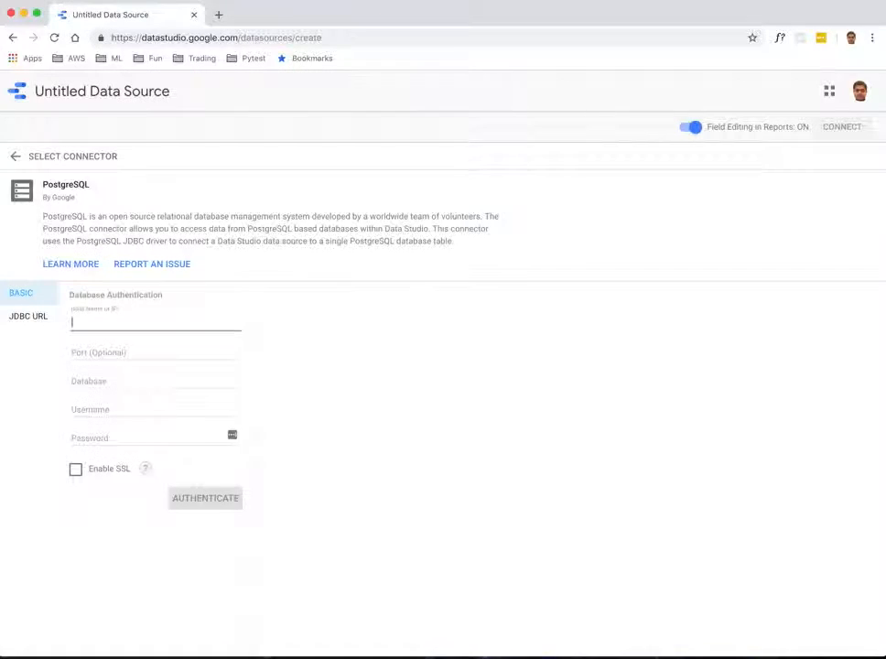
key("super+v")
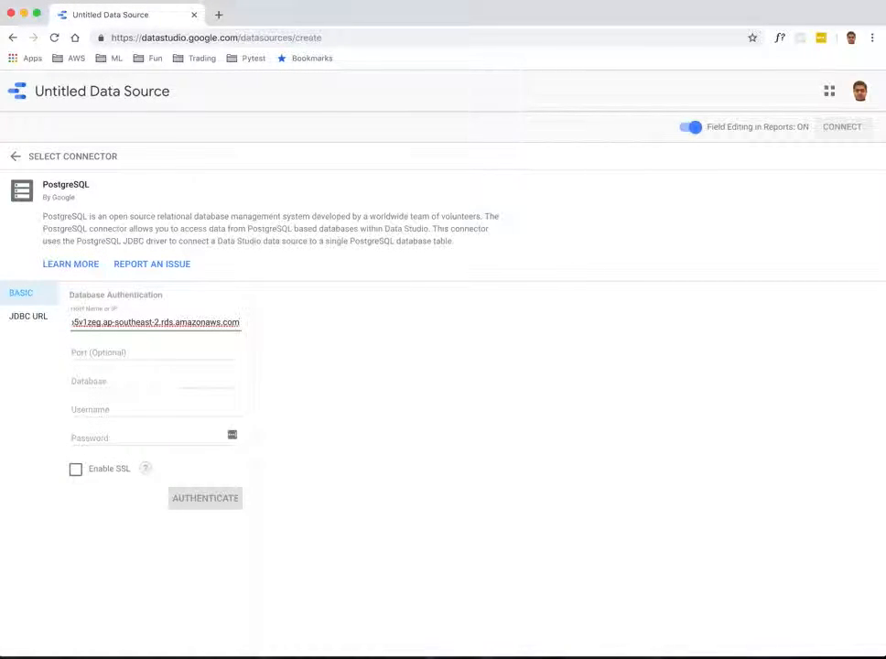
key("super+Tab")
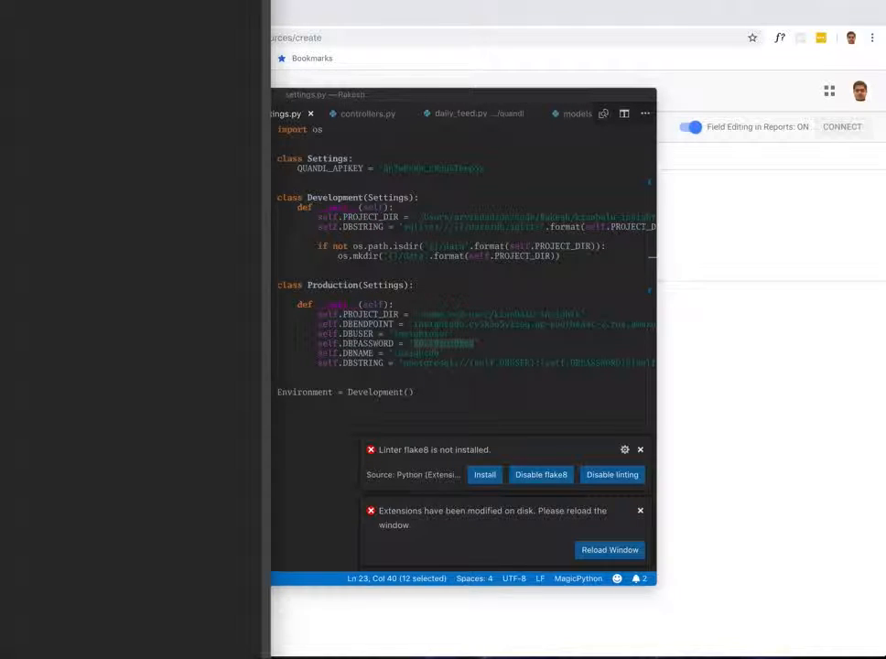
key("super+Tab")
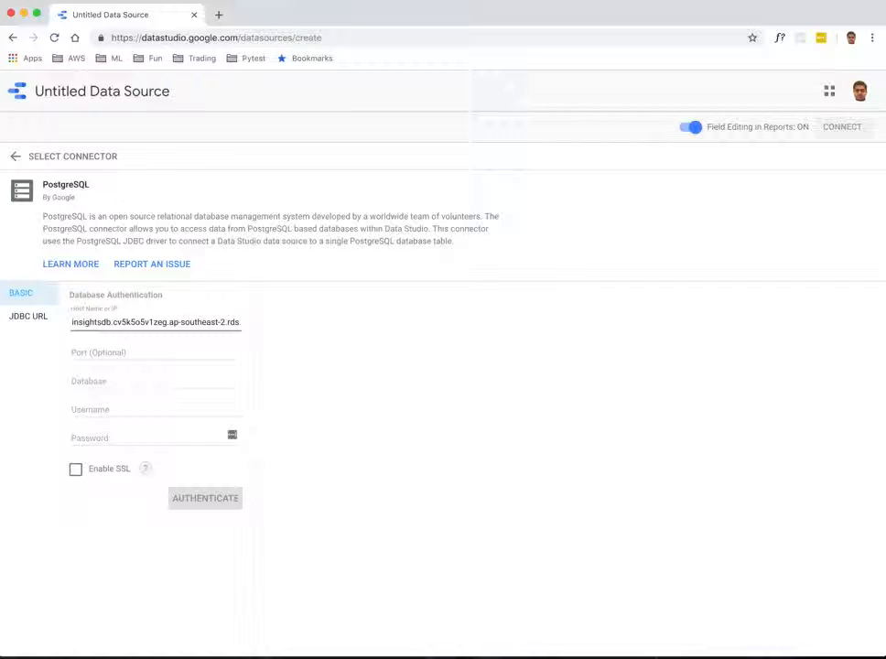
left_click(122, 380)
type("insightdb")
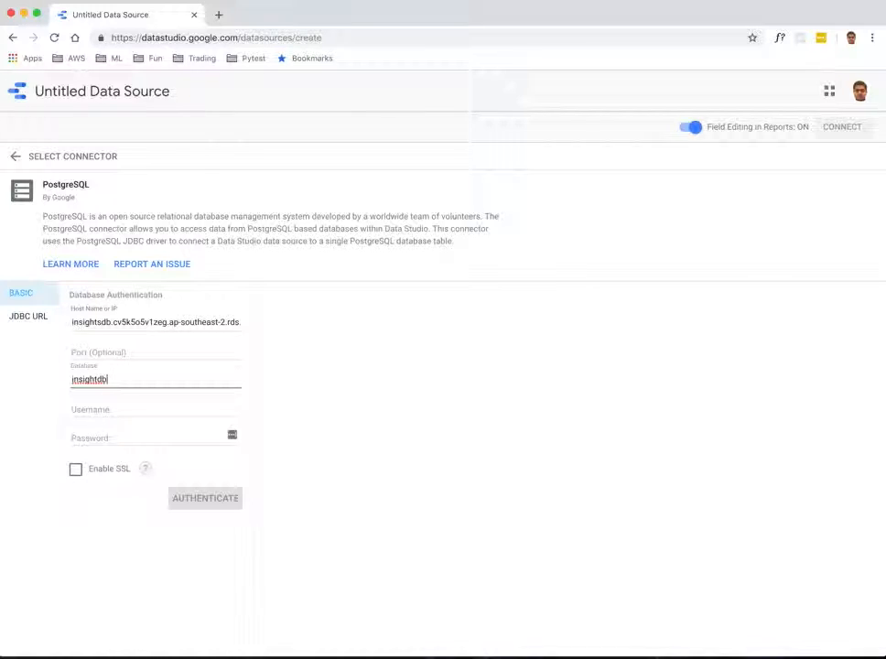
Step: Copy the database username from the code editor and paste it into the username field
key("super+Tab")
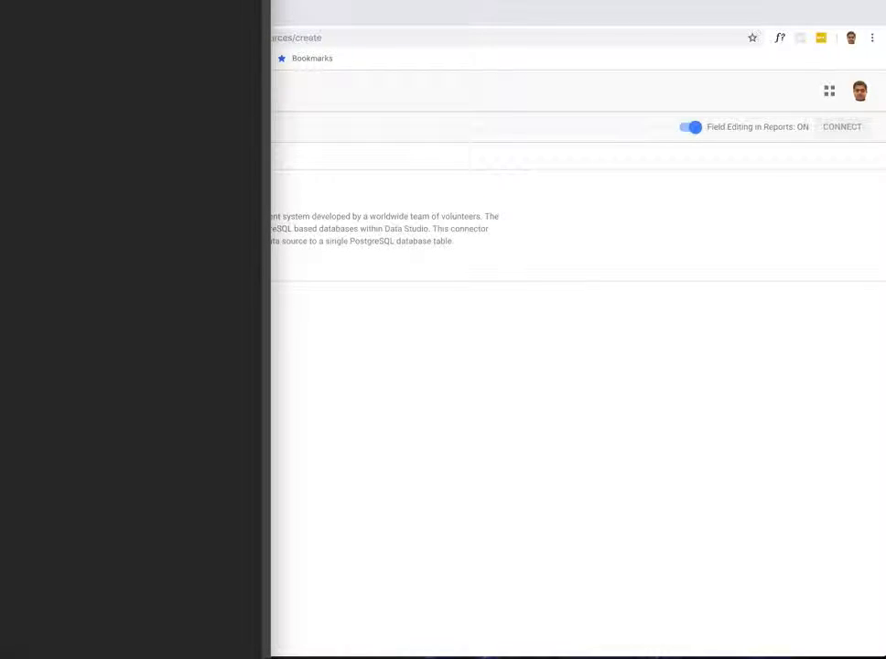
key("super+Tab")
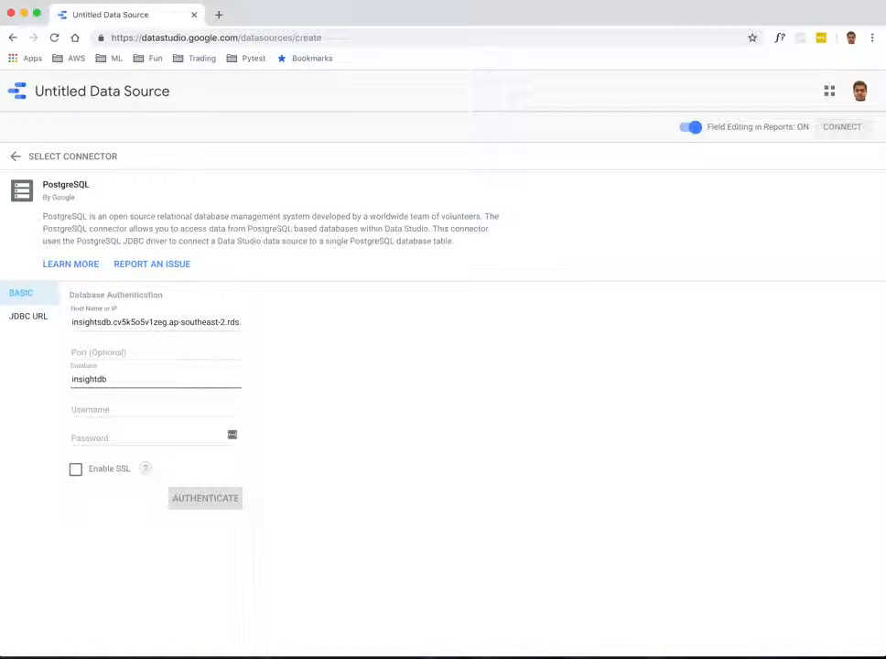
left_click(101, 408)
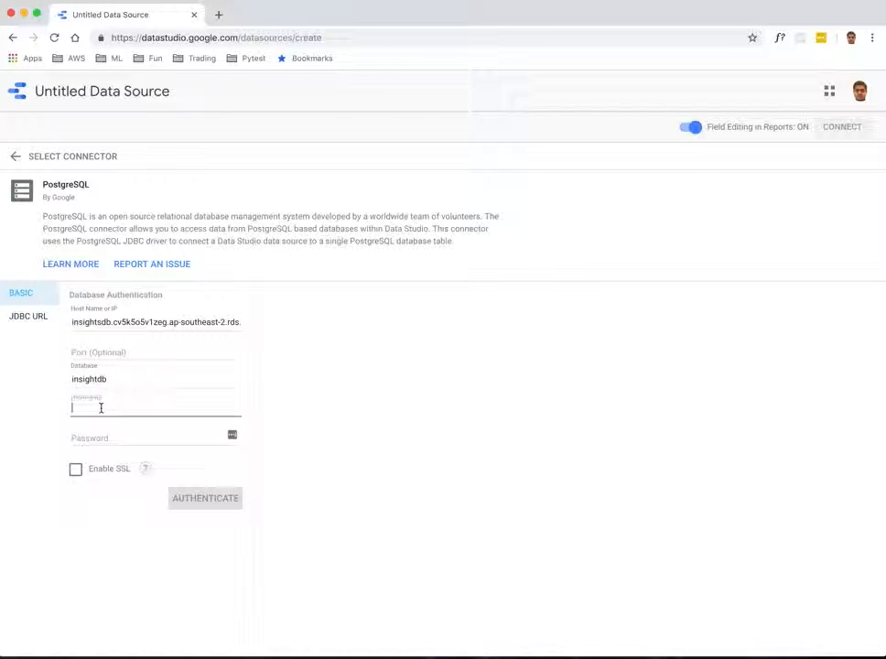
type("insightuser")
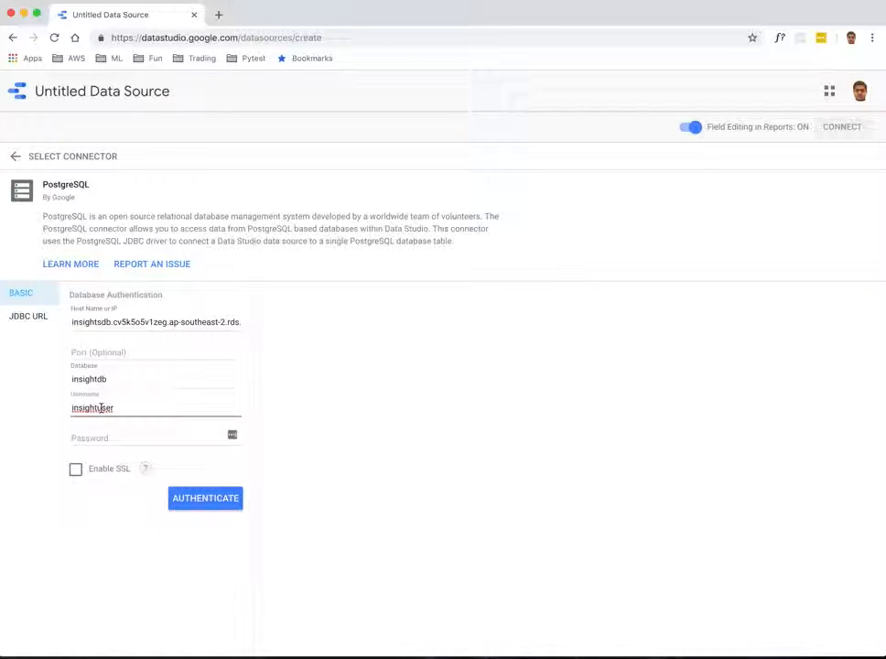
Step: Paste the database password from the code editor and authenticate the connection
key("super+Tab")
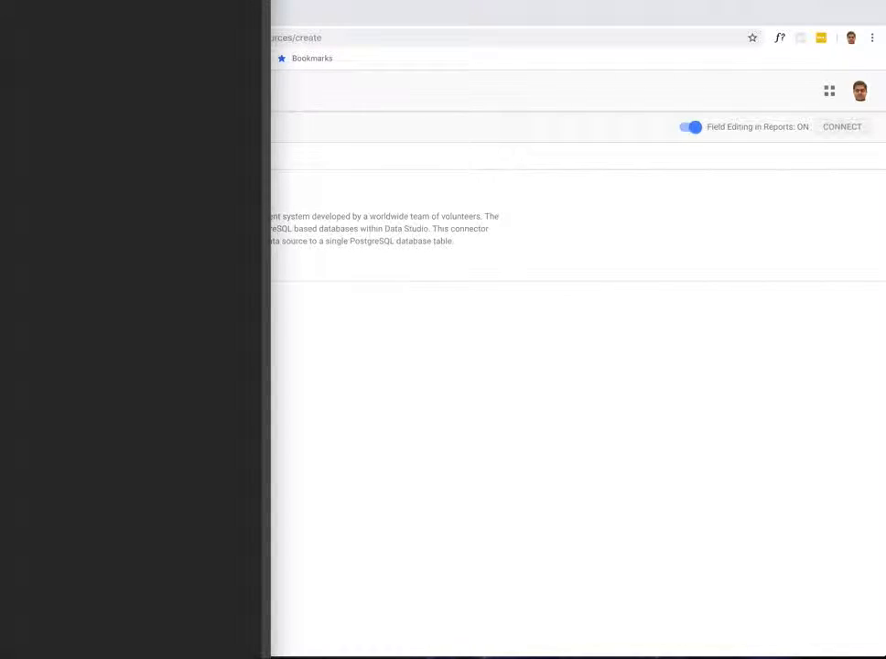
key("super+Tab")
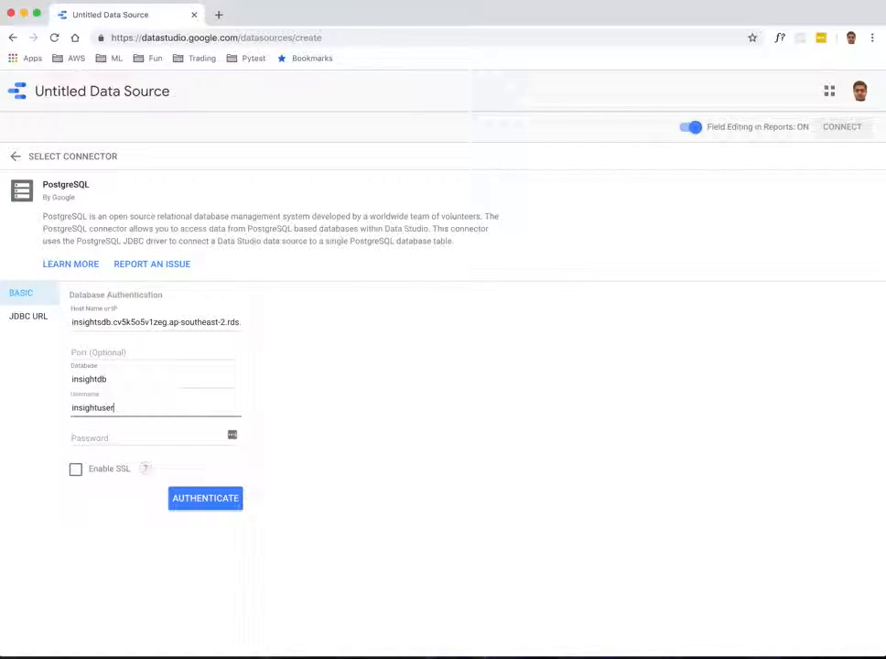
left_click(105, 432)
key("super+v")
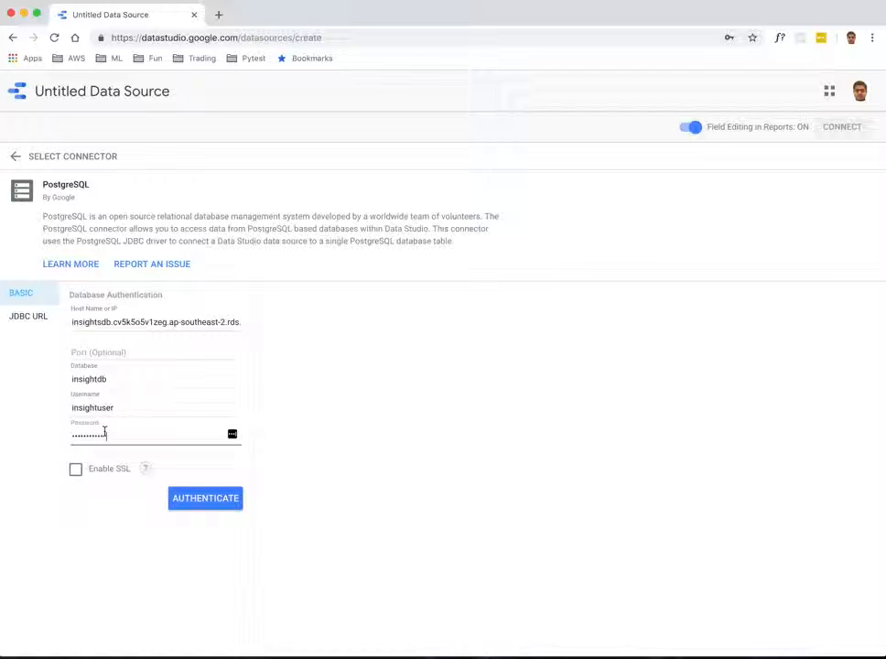
left_click(197, 500)
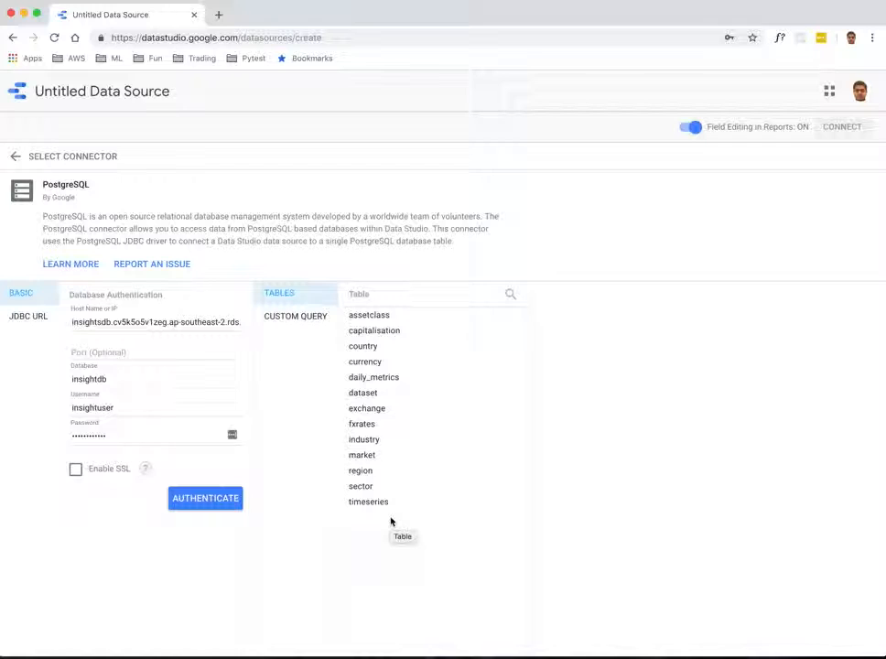
Step: Choose the dataset table and connect the data source
left_click(364, 393)
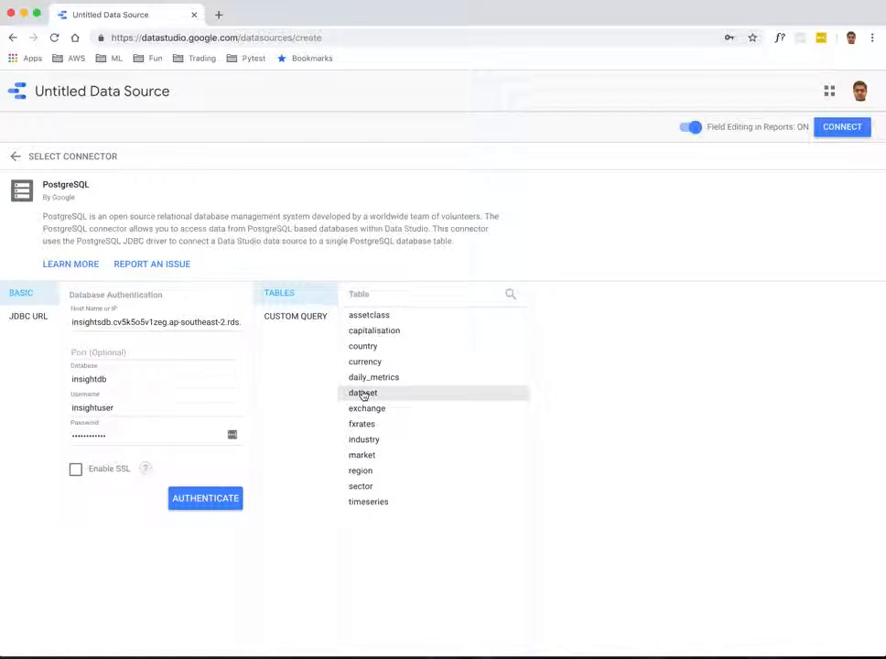
left_click(363, 393)
left_click(843, 127)
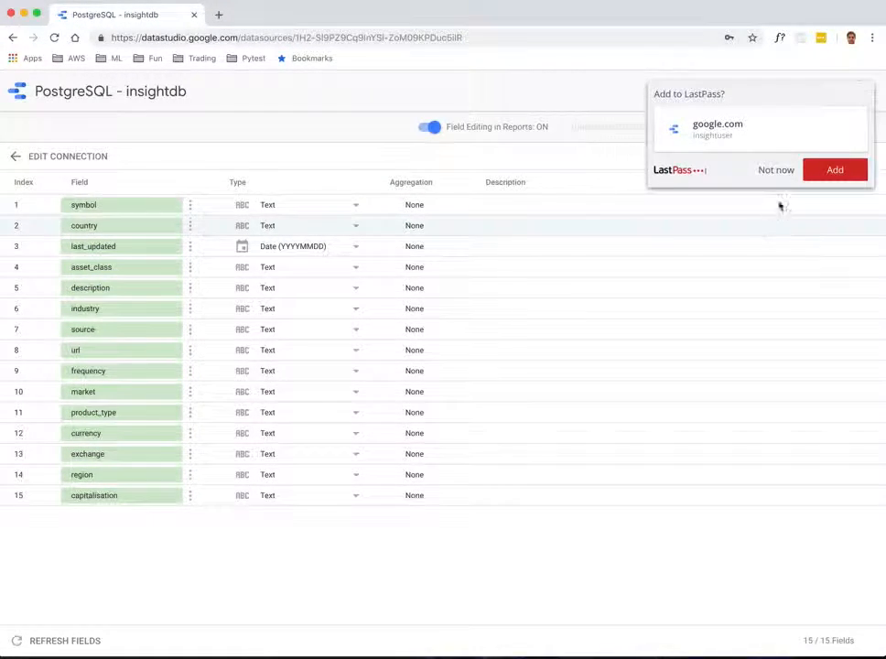
Step: Dismiss the password-save prompt and open Data Studio home in a new tab
left_click(778, 170)
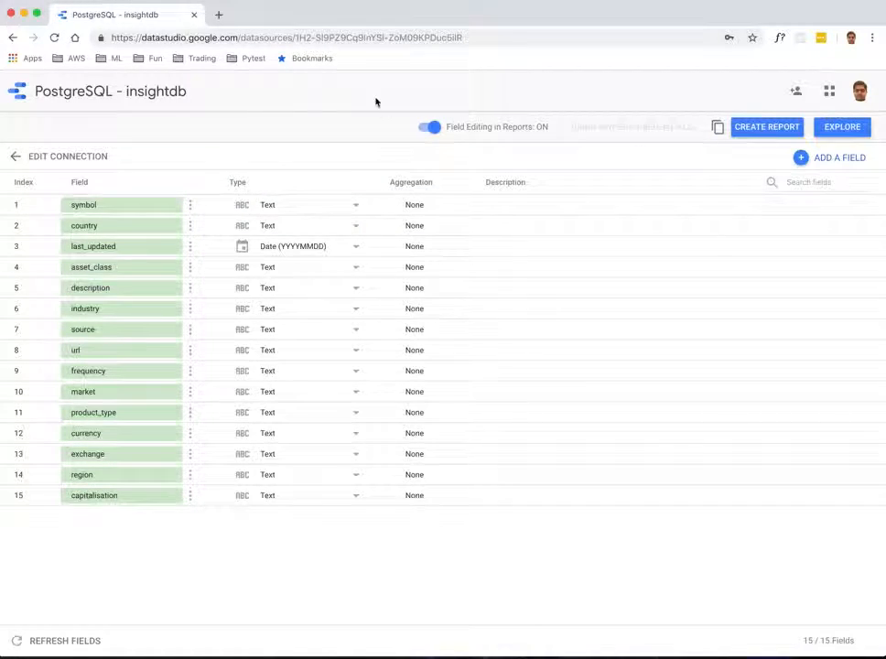
left_click(219, 14)
type("data")
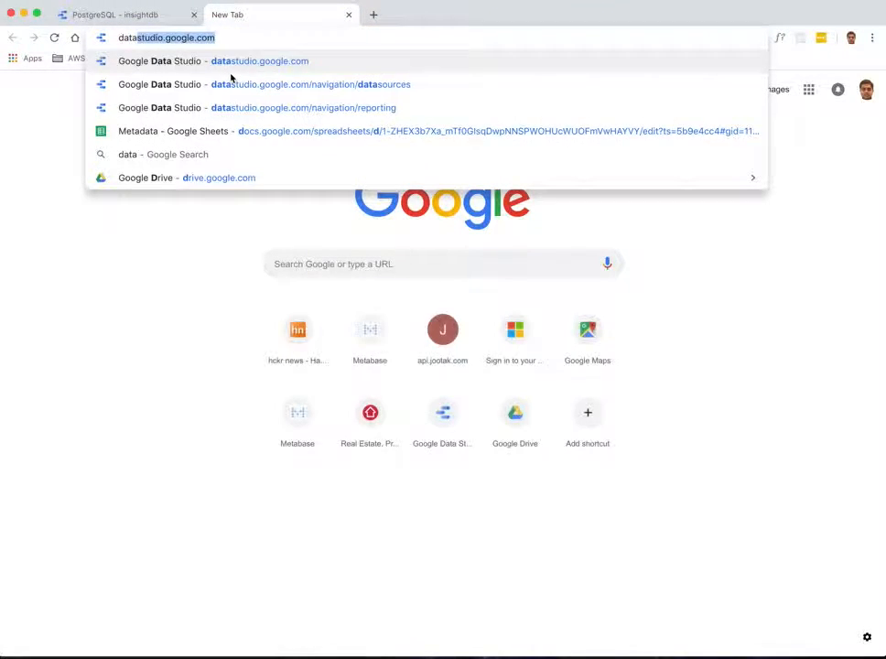
key("Return")
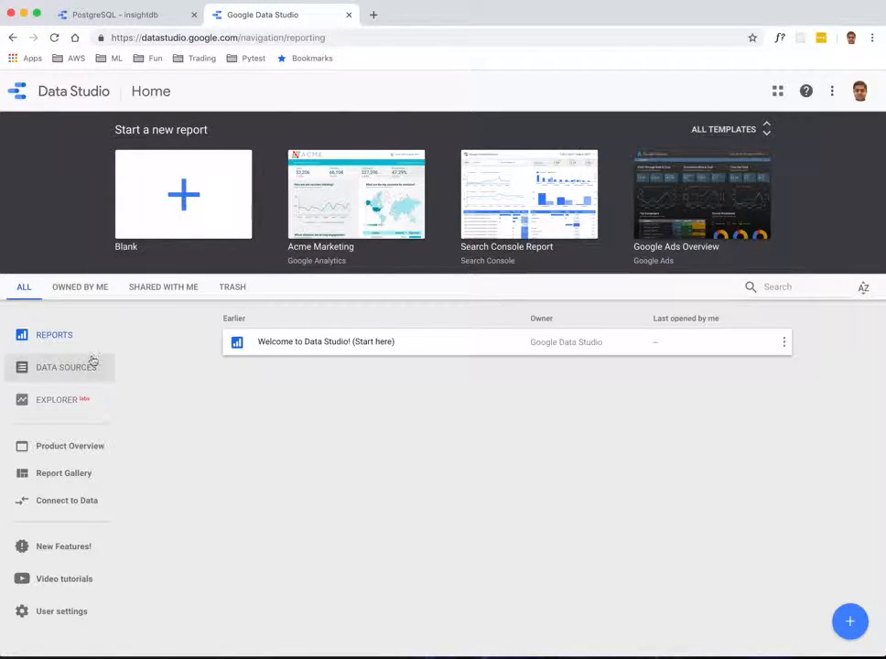
Step: Start a blank report and add the PostgreSQL - insightdb data source to it
left_click(65, 367)
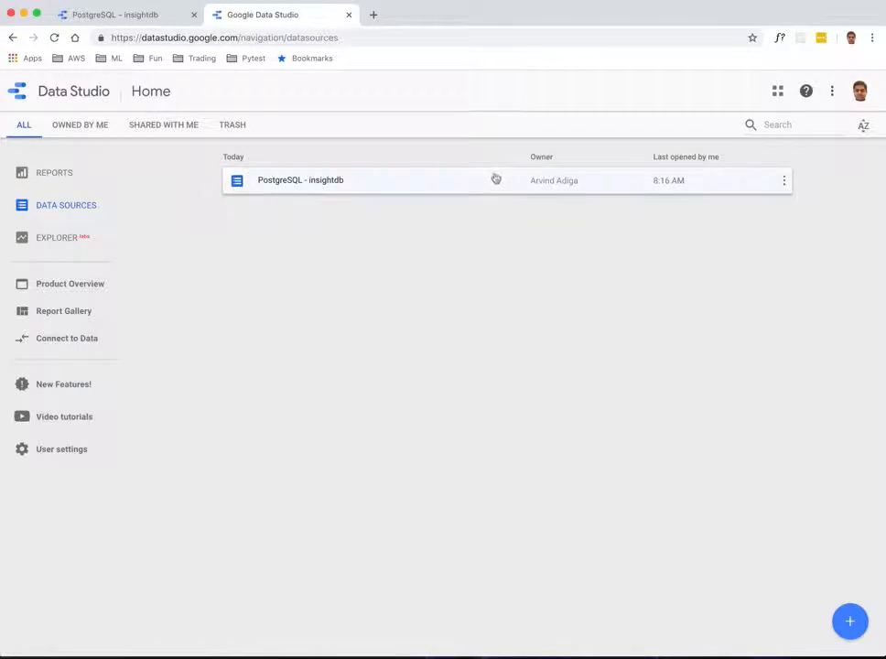
left_click(42, 173)
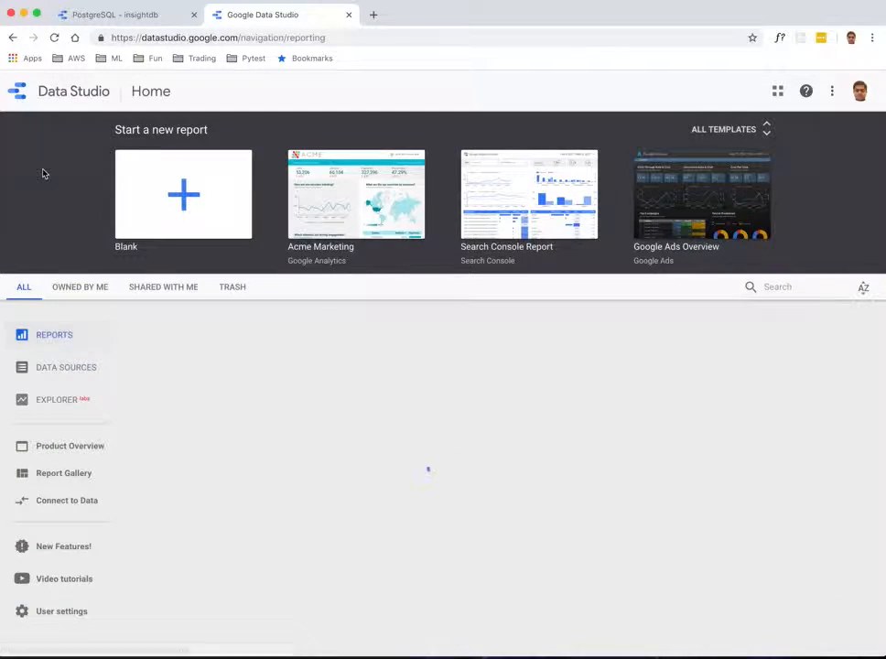
left_click(183, 202)
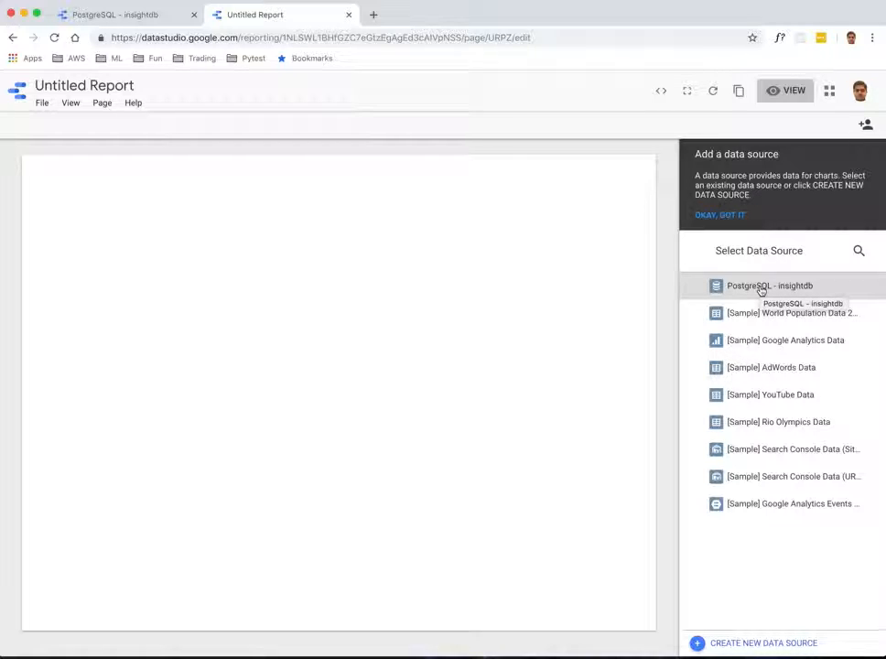
left_click(756, 288)
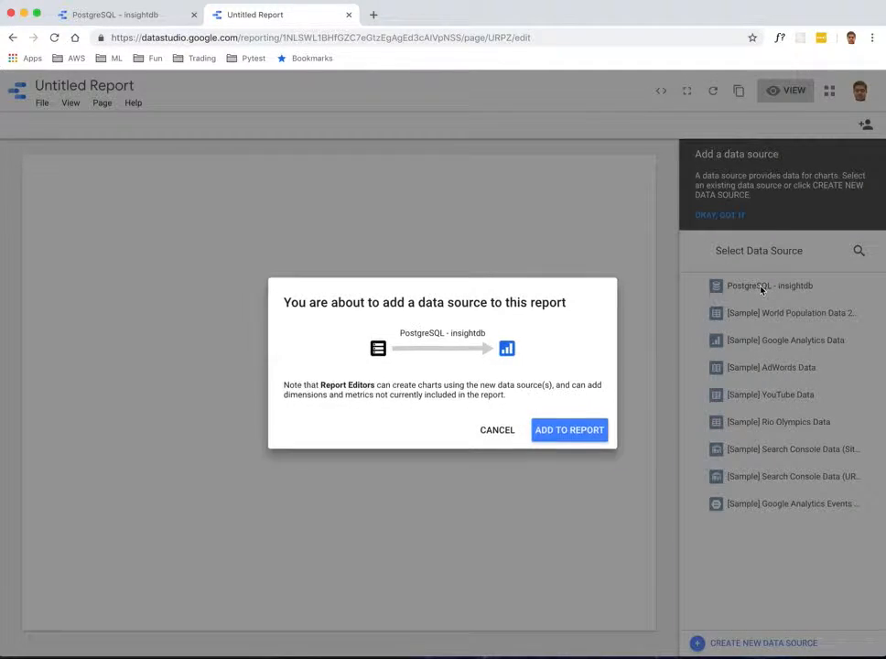
left_click(579, 429)
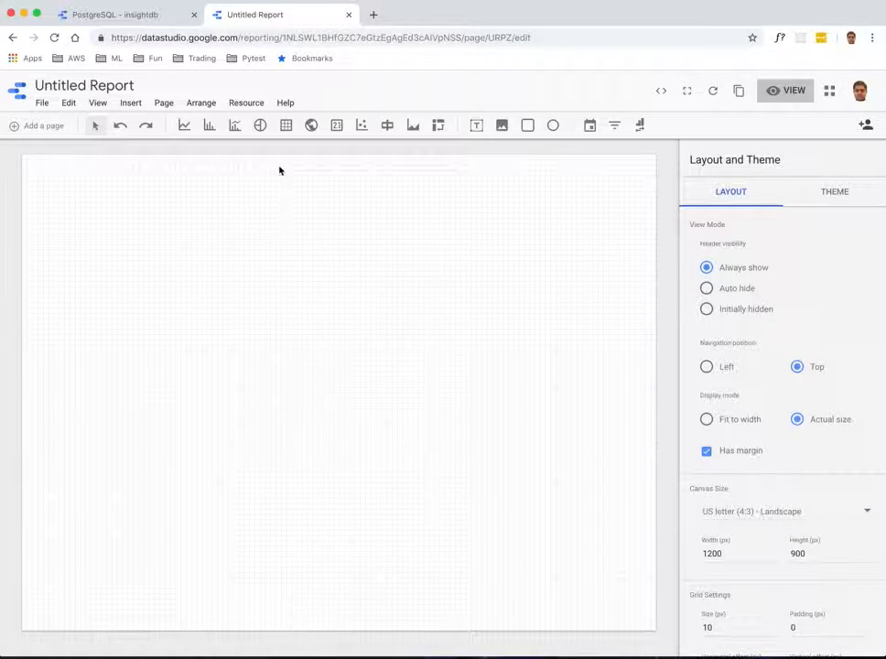
Step: Draw a table across the upper part of the report page
left_click(289, 129)
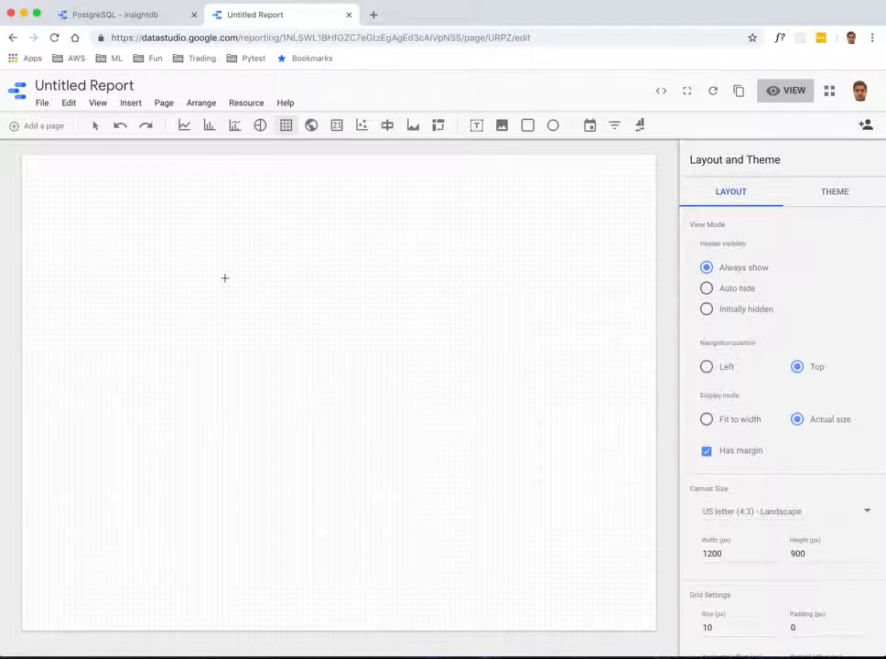
left_click_drag(69, 202, 552, 348)
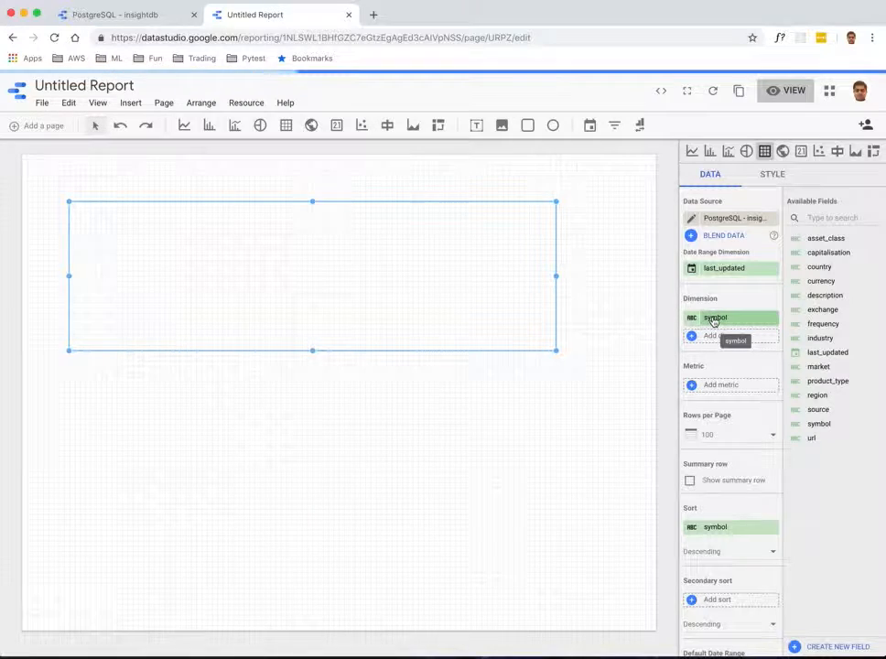
left_click(714, 318)
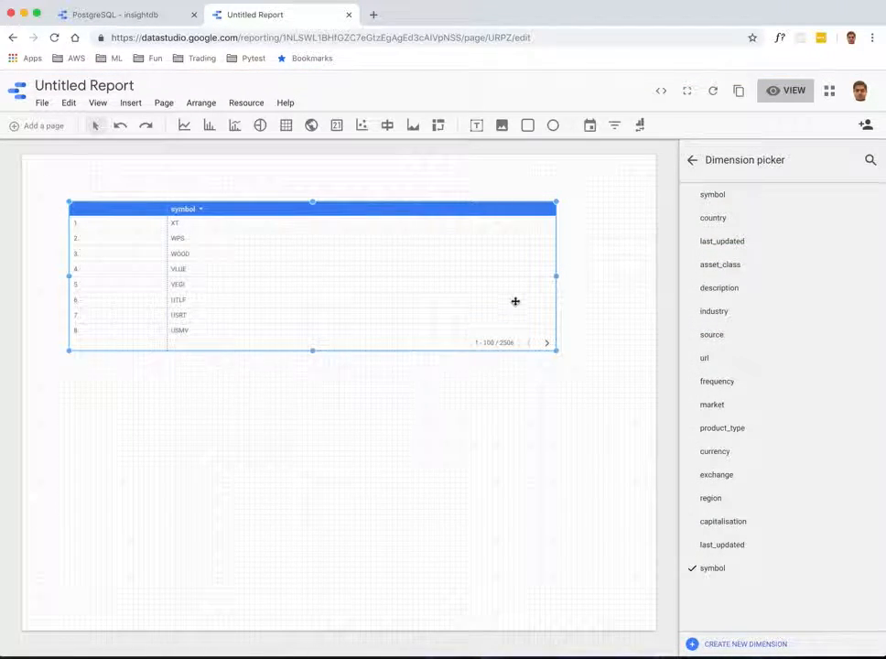
left_click(691, 161)
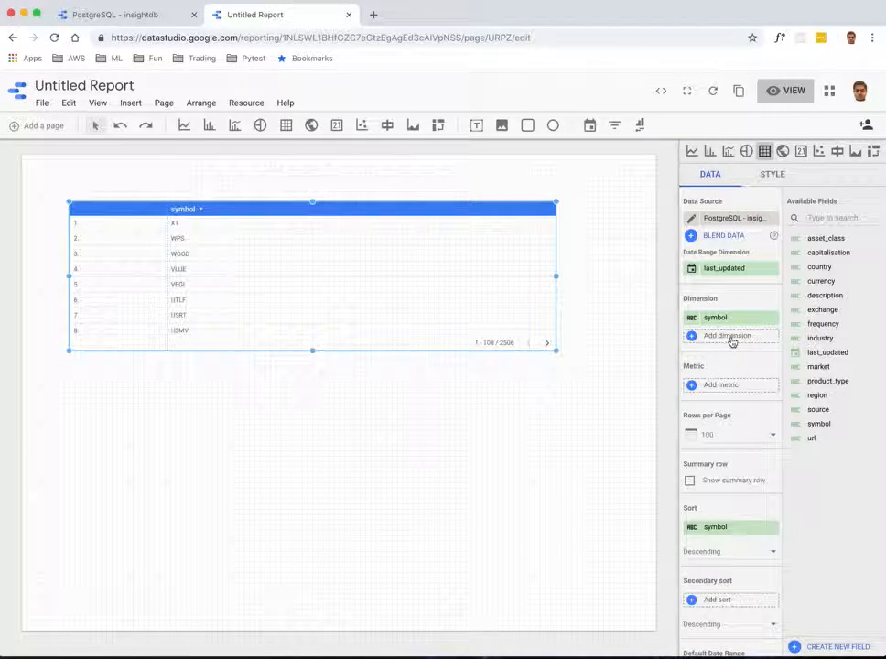
Step: Add description as a second dimension to the table and widen its column
left_click(729, 336)
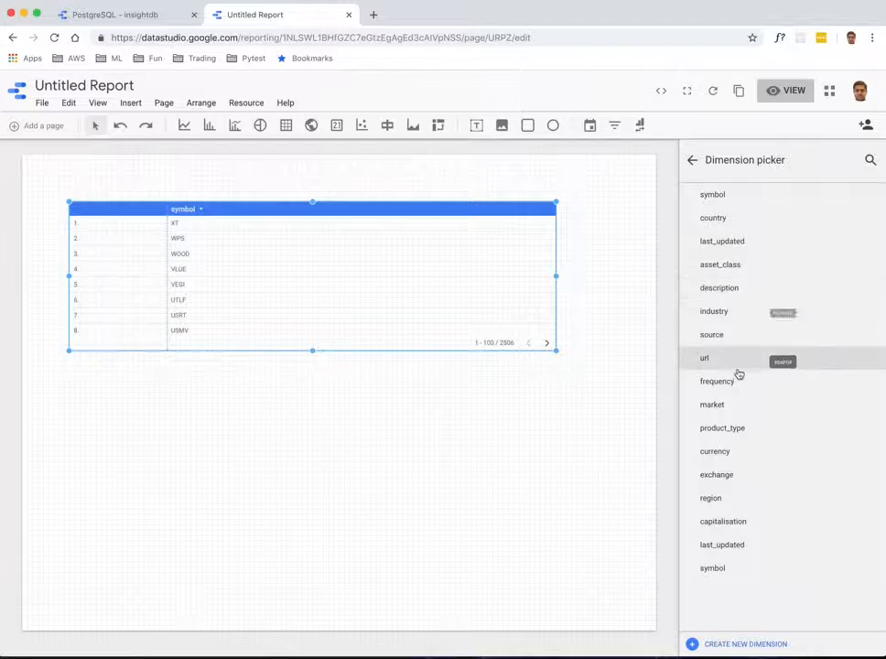
left_click(720, 288)
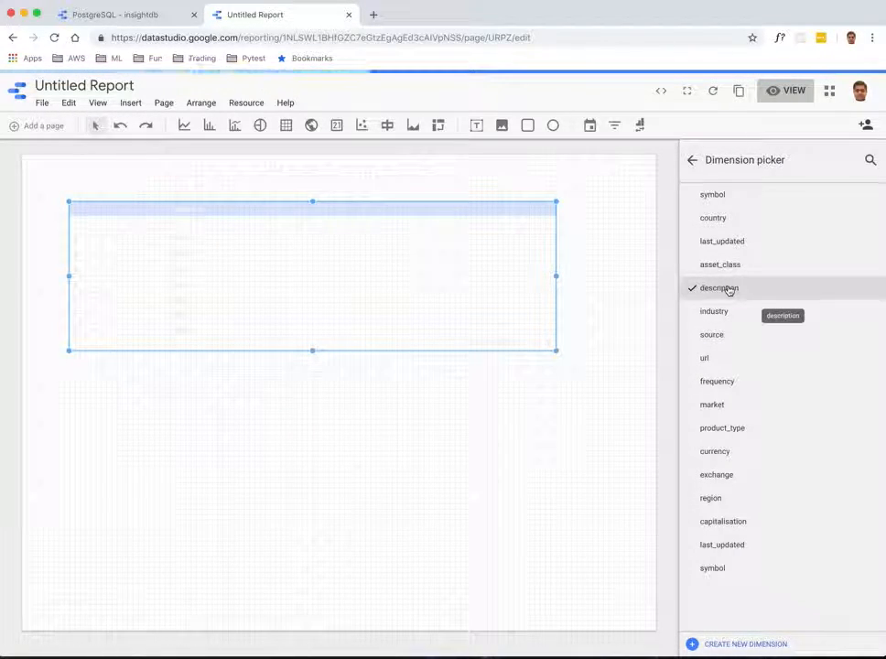
left_click(692, 161)
left_click_drag(509, 283, 221, 257)
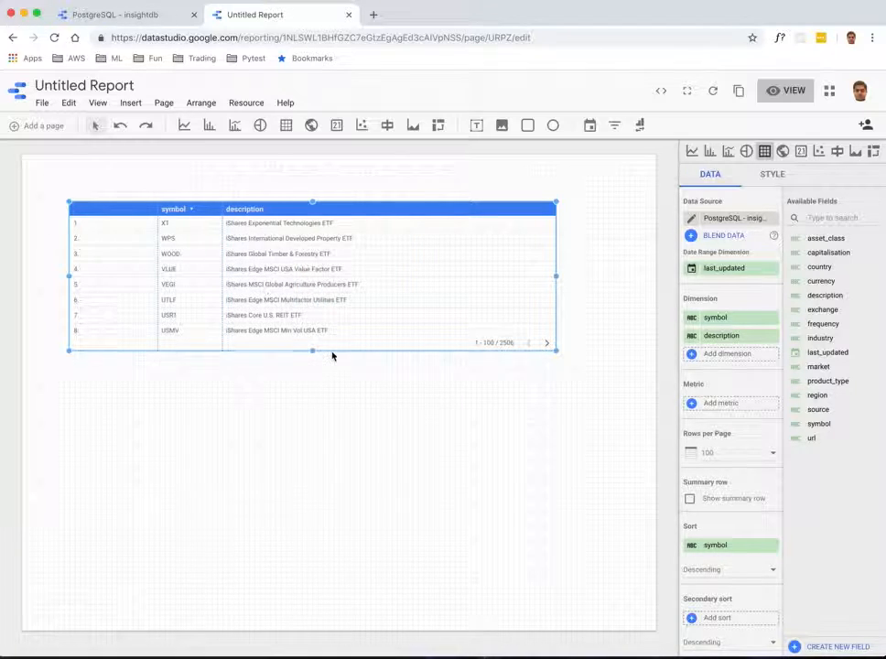
Step: Extend the table downward to show more rows and add currency as a third dimension
left_click_drag(312, 351, 331, 524)
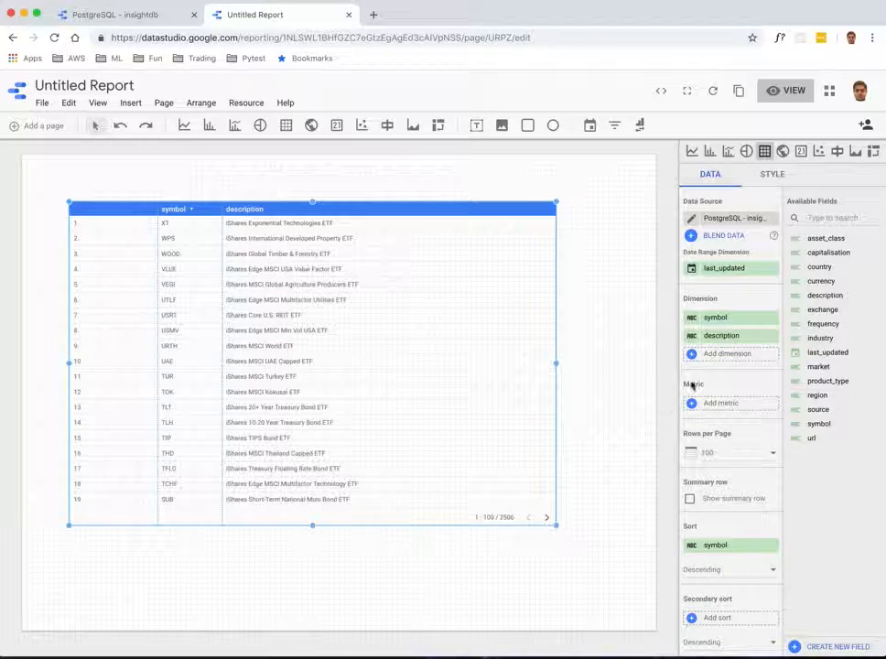
left_click(723, 356)
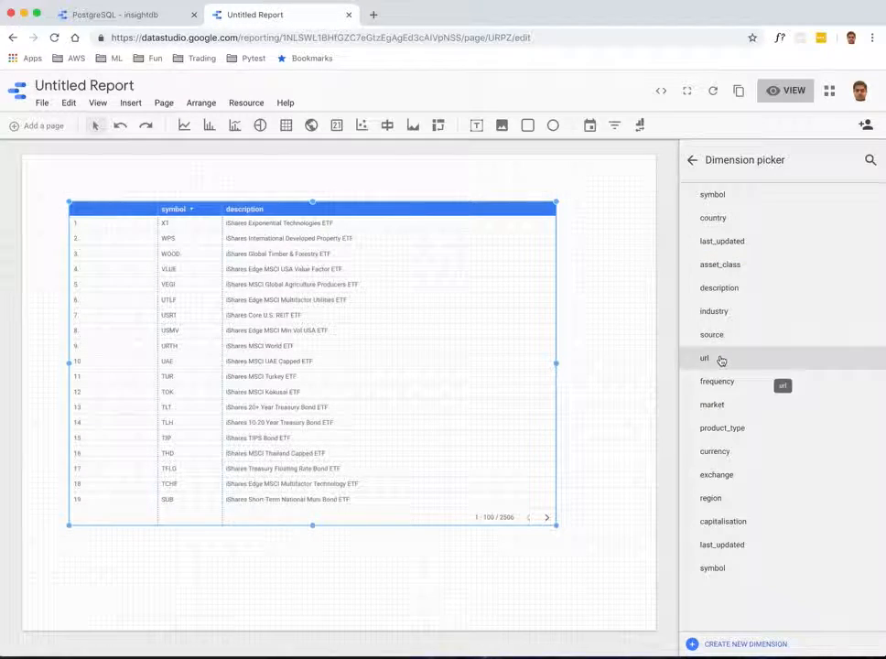
left_click(724, 452)
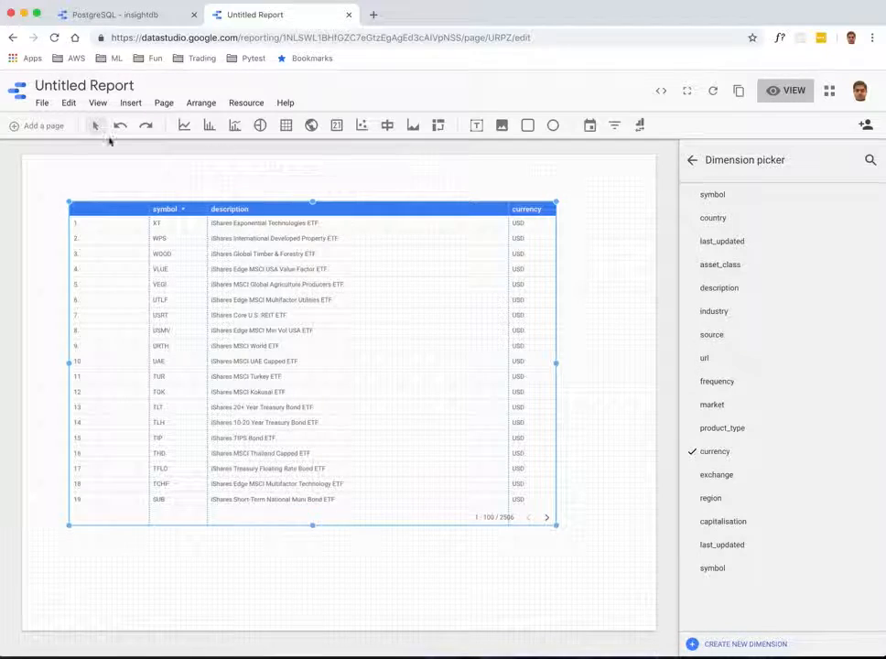
Step: Switch the report to view mode to preview the table
left_click(789, 92)
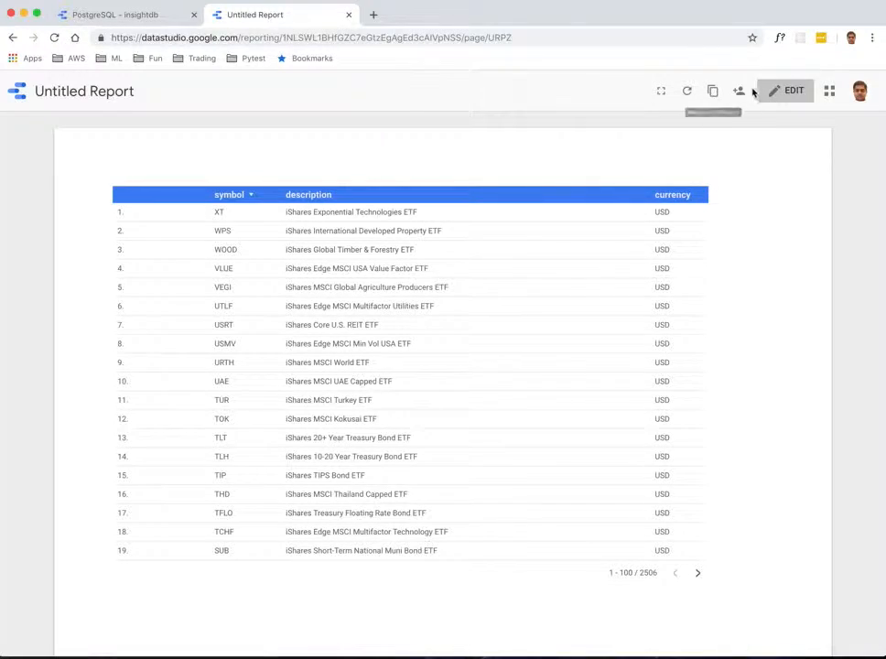
left_click(778, 99)
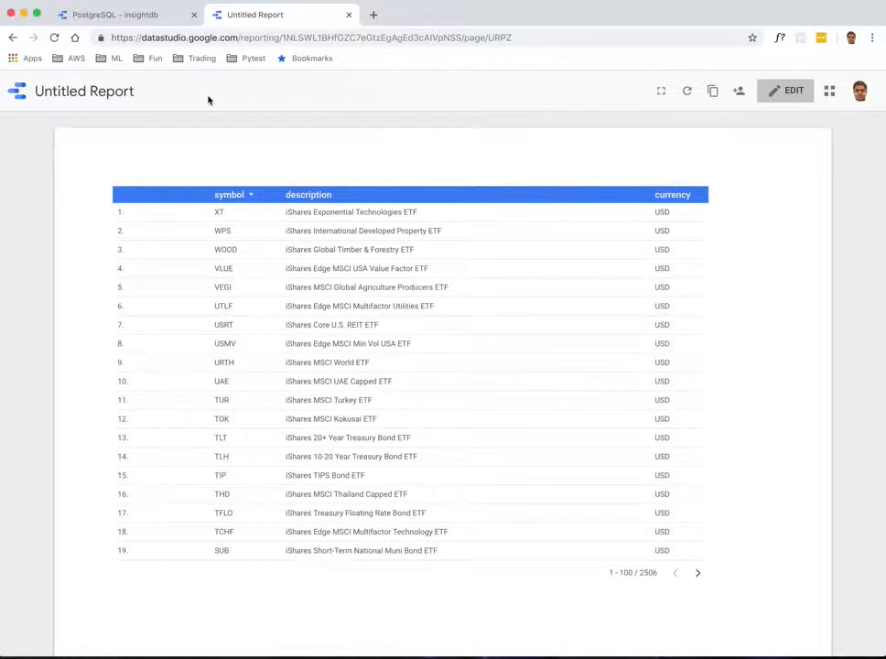
Step: Open a new browser tab and go to datastudio.google.com
left_click(372, 16)
type("g")
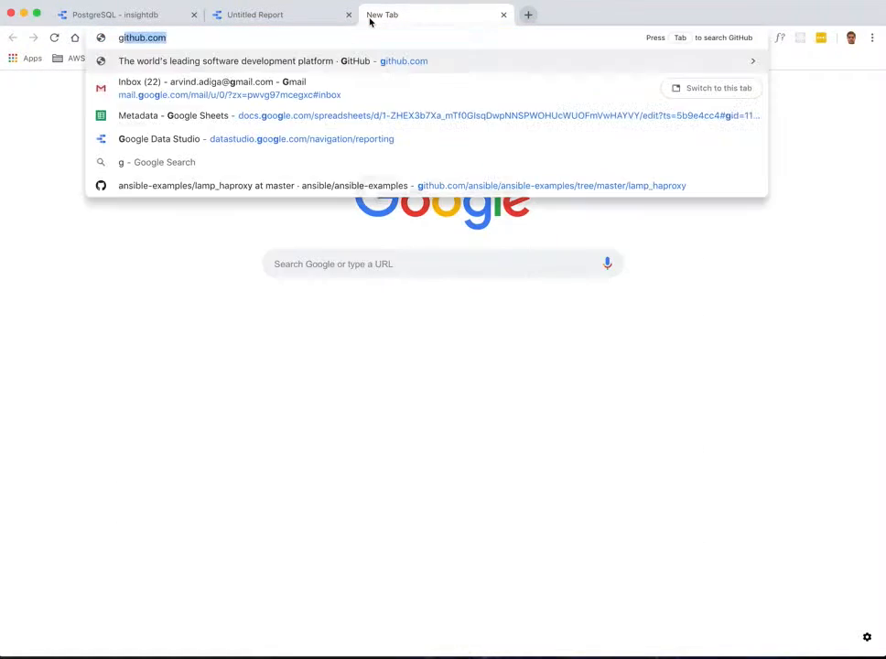
key("BackSpace")
key("BackSpace")
type("data")
key("Return")
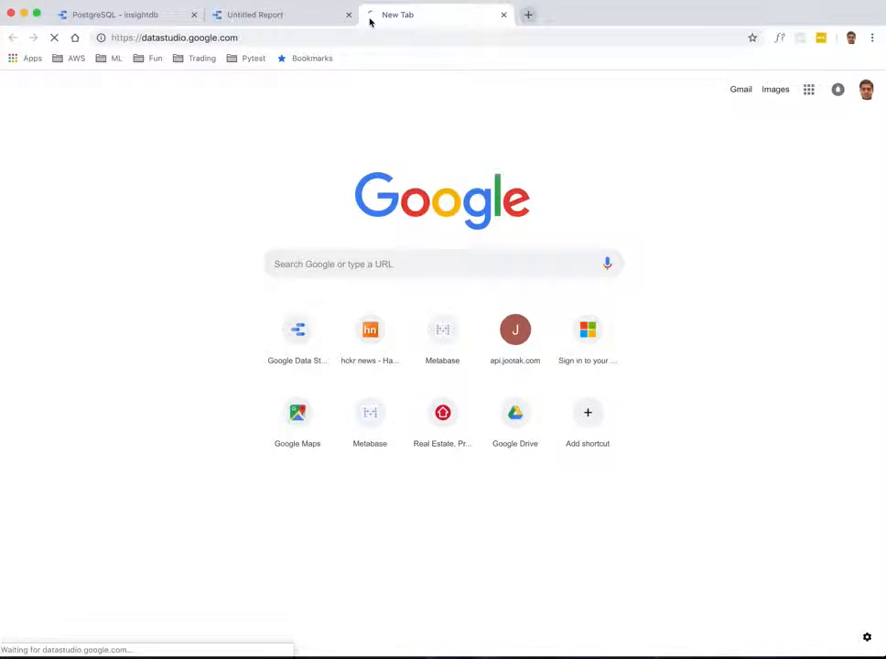
Step: Open the PostgreSQL - insightdb data source's connection settings and switch to a custom query
left_click(115, 15)
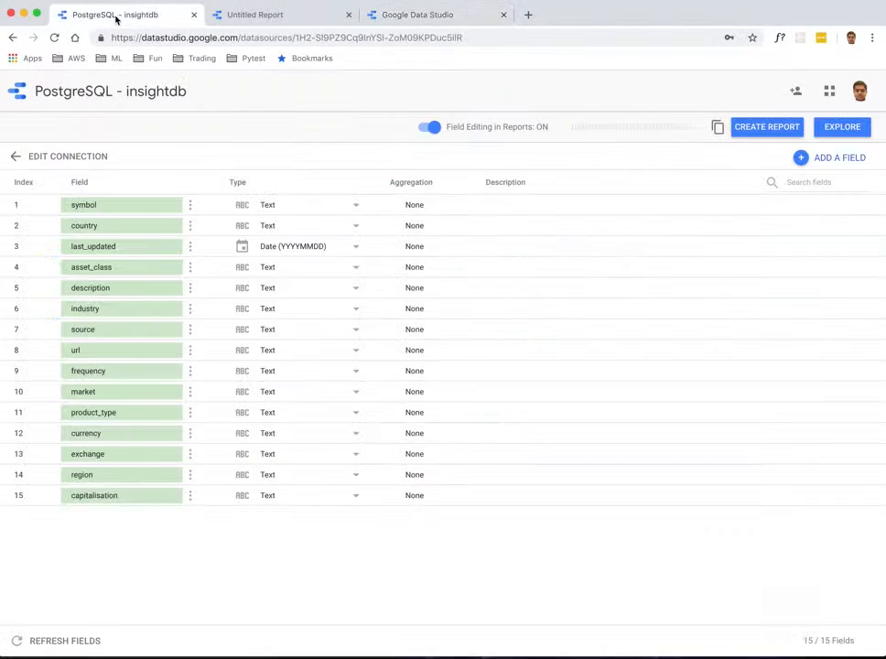
left_click(15, 156)
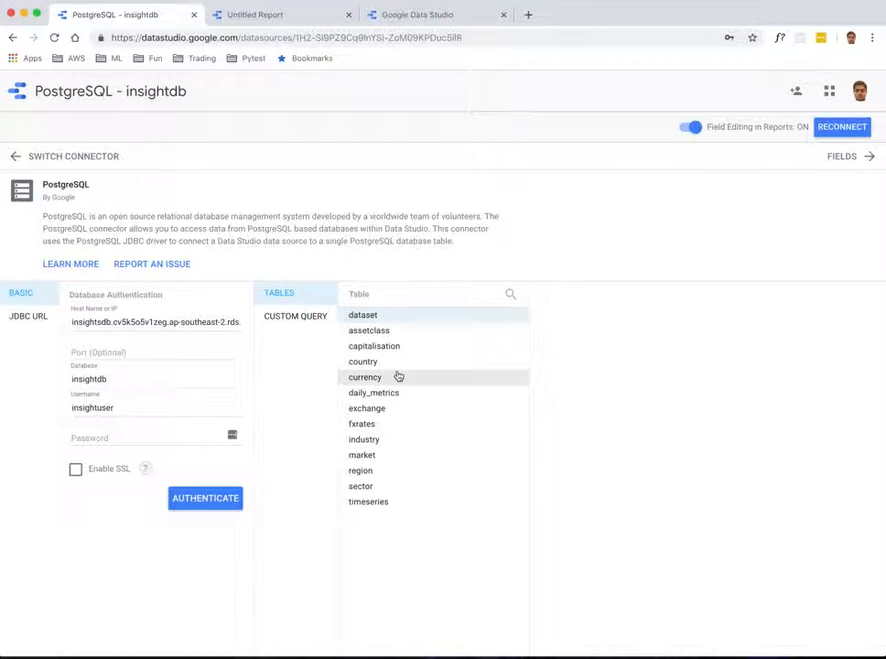
left_click(291, 321)
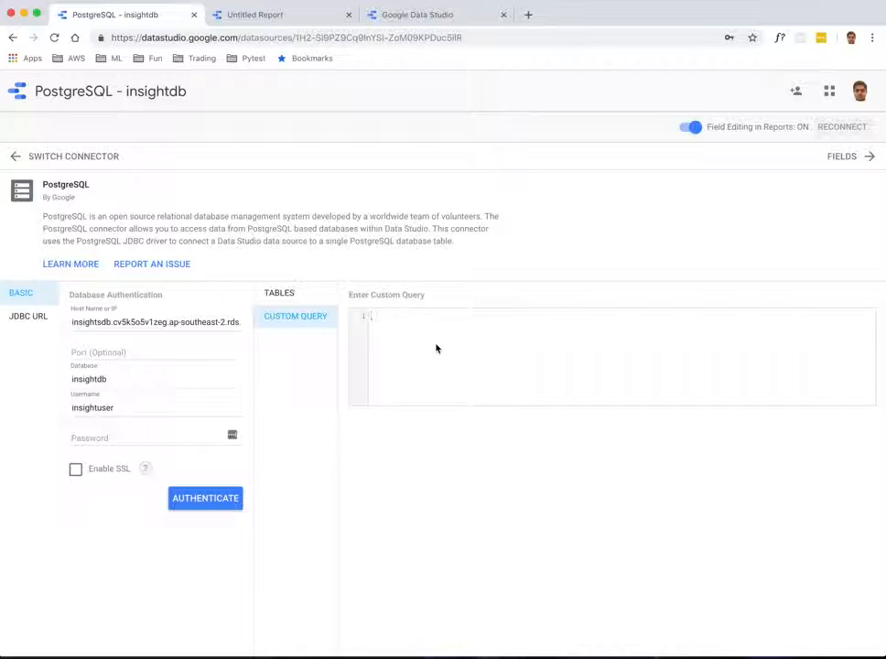
Step: Write the query lines SELECT PRODUCT_TYPE, COUNT(SYMBOL) FROM DATASET in the custom query editor
type("SELECT")
key("Return")
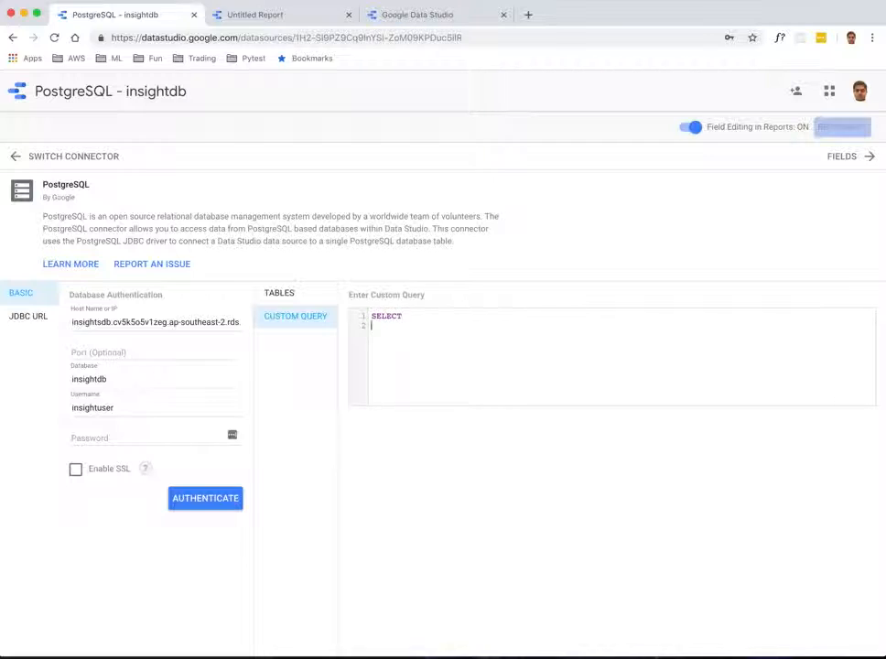
key("Tab")
type("PROC")
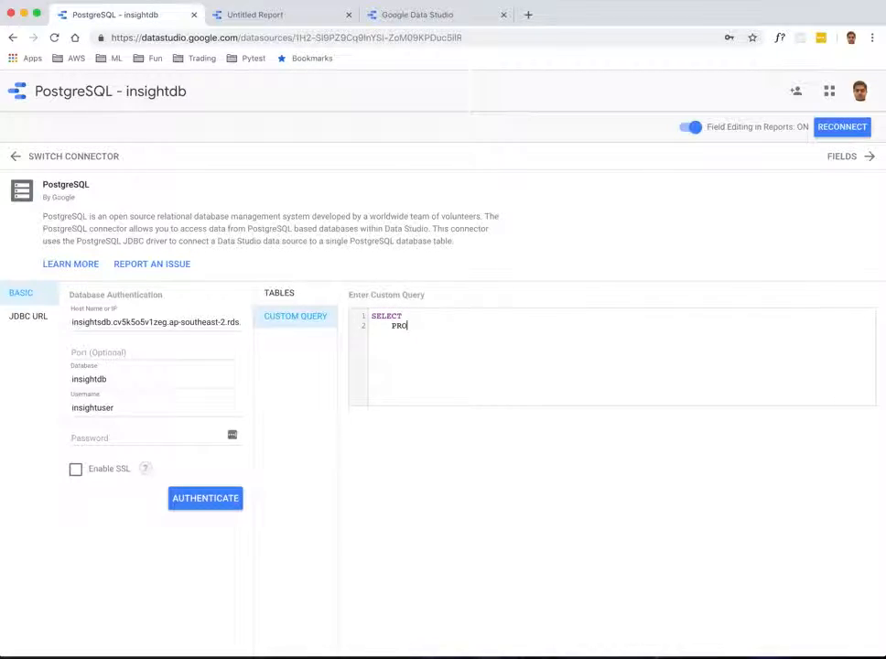
key("BackSpace")
key("BackSpace")
key("BackSpace")
key("BackSpace")
type("UCT_TYPE, COUNT(S")
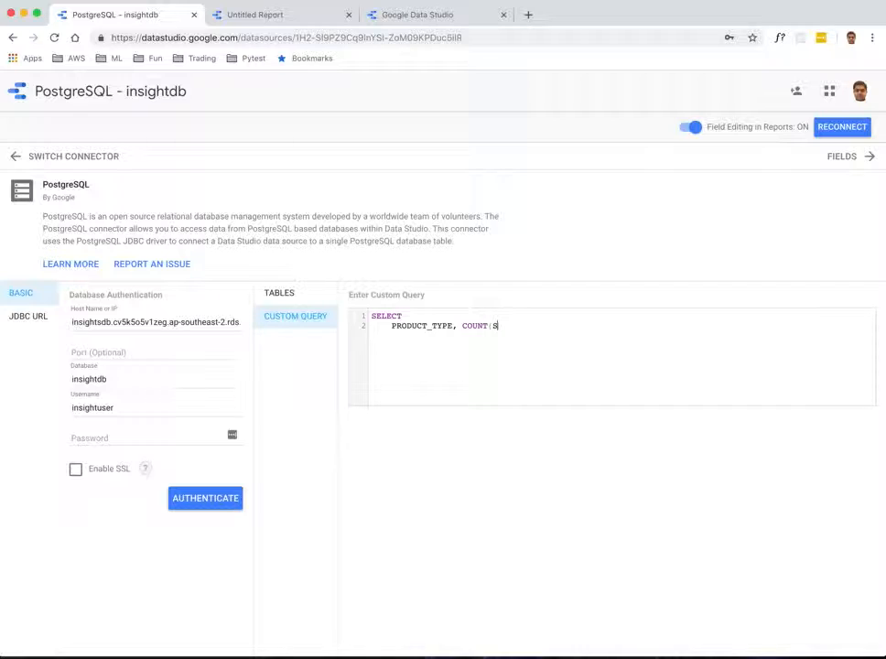
type("YMBOLS")
key("BackSpace")
key("BackSpace")
key("BackSpace")
type("FROM DATASET")
Step: Add GROUP BY PRODUCT_TYPE and ORDER BY COUNT(SYMBOL) DESC clauses to the custom query
key("Return")
type("GROUP BY ")
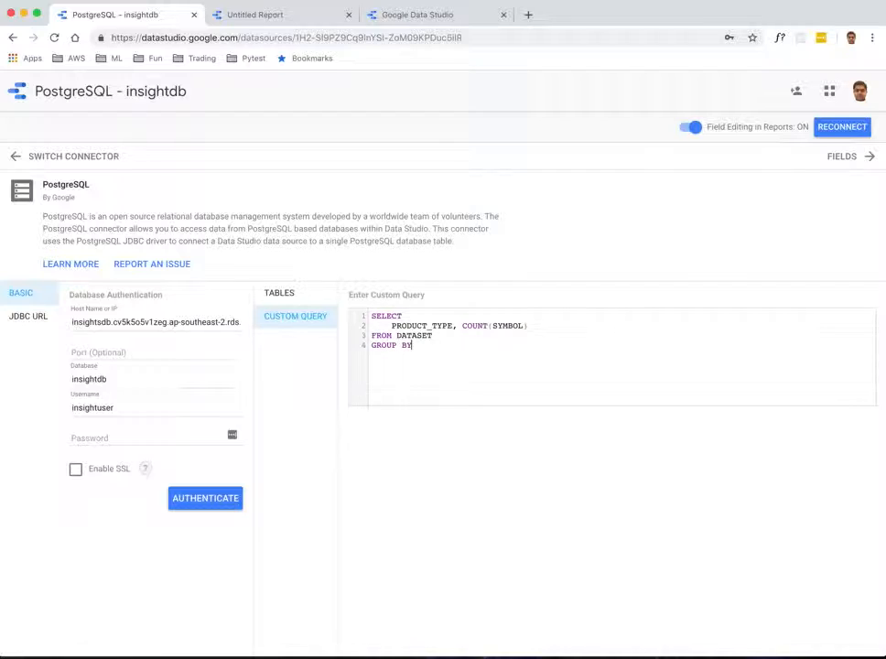
type("PRODUCT_")
key("BackSpace")
key("BackSpace")
key("BackSpace")
key("BackSpace")
key("BackSpace")
type("DUCT_TYPE ")
type("ORDER")
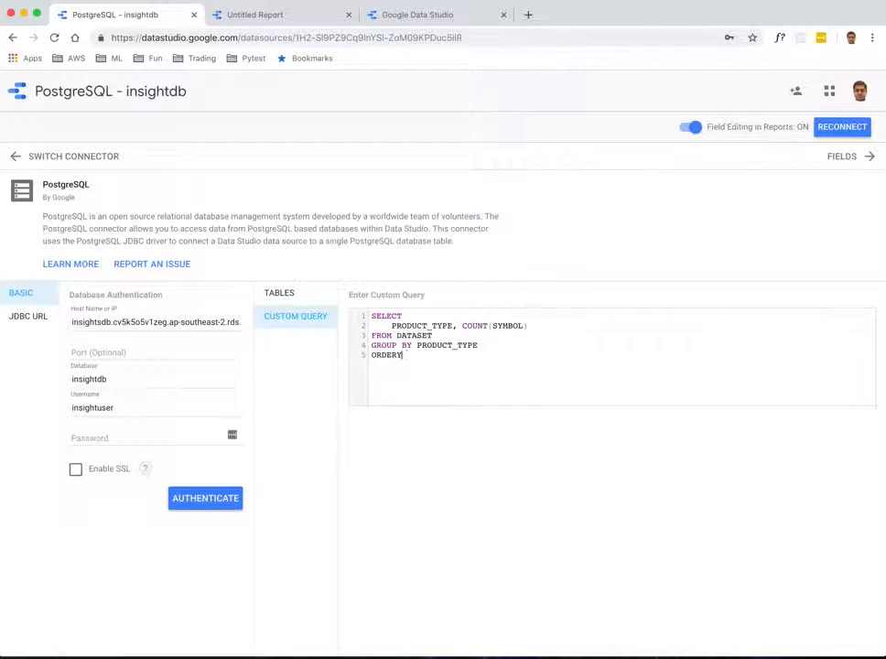
type(" BY COUNT(SYMBOL) DESC")
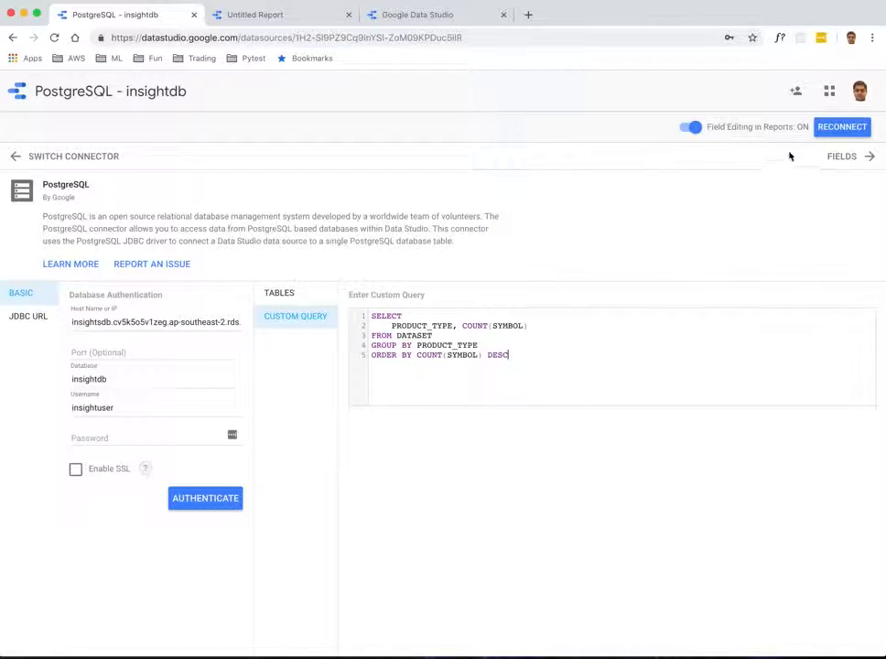
Step: Reconnect the data source and apply the configuration changes
left_click(801, 126)
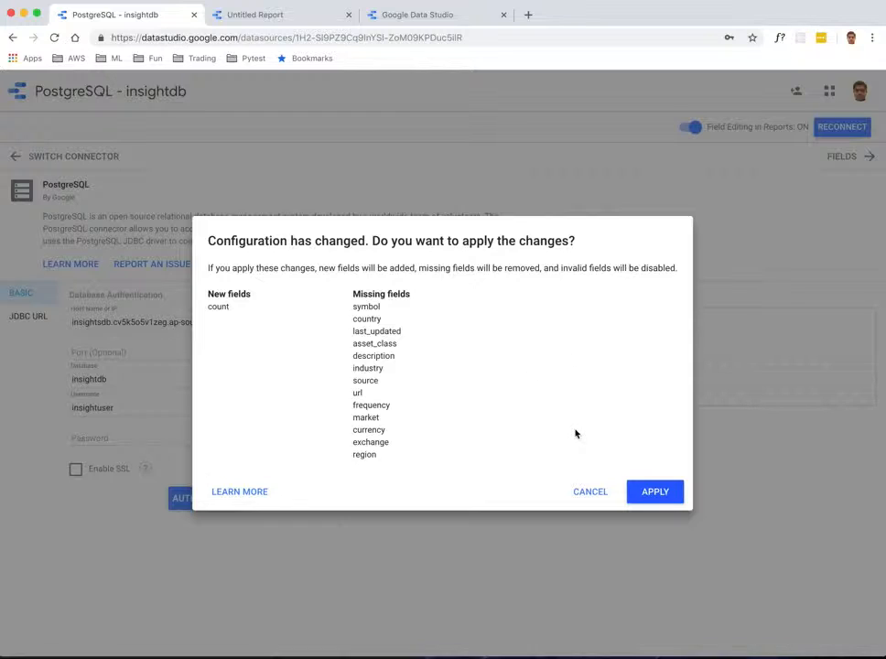
left_click(648, 496)
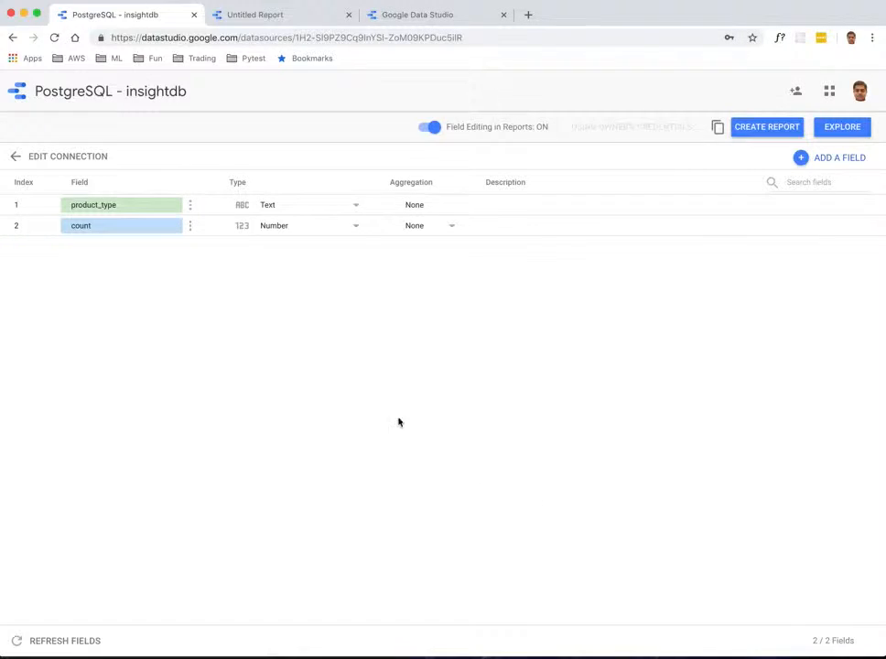
Step: Create a new report from Data Studio home and add the PostgreSQL - insightdb data source to it
left_click(275, 19)
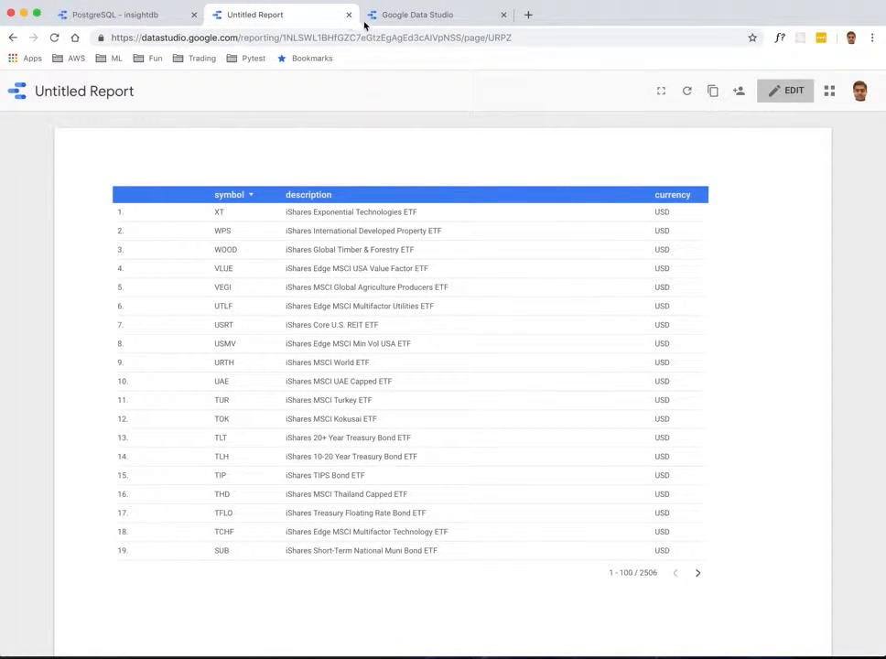
left_click(417, 14)
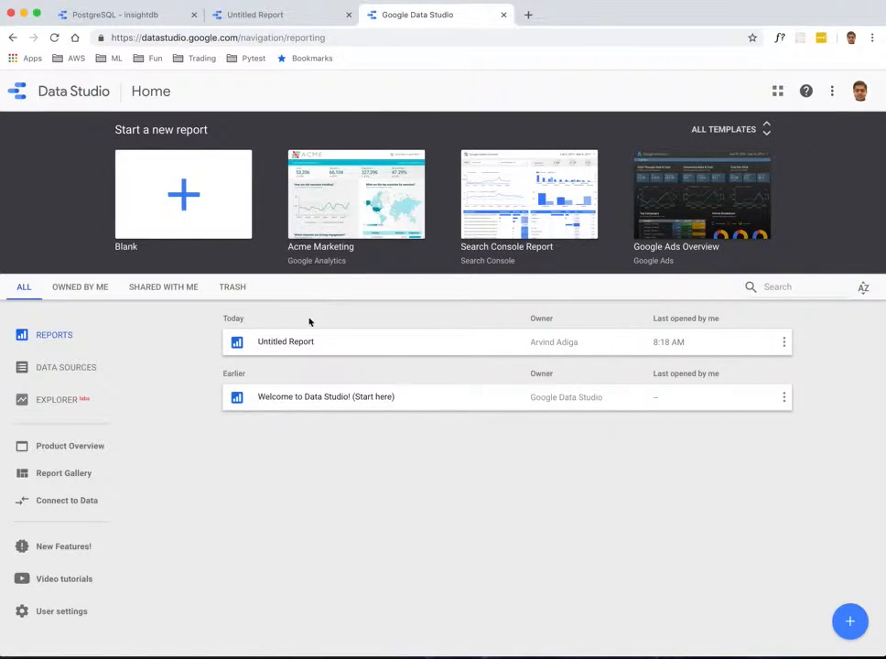
left_click(66, 335)
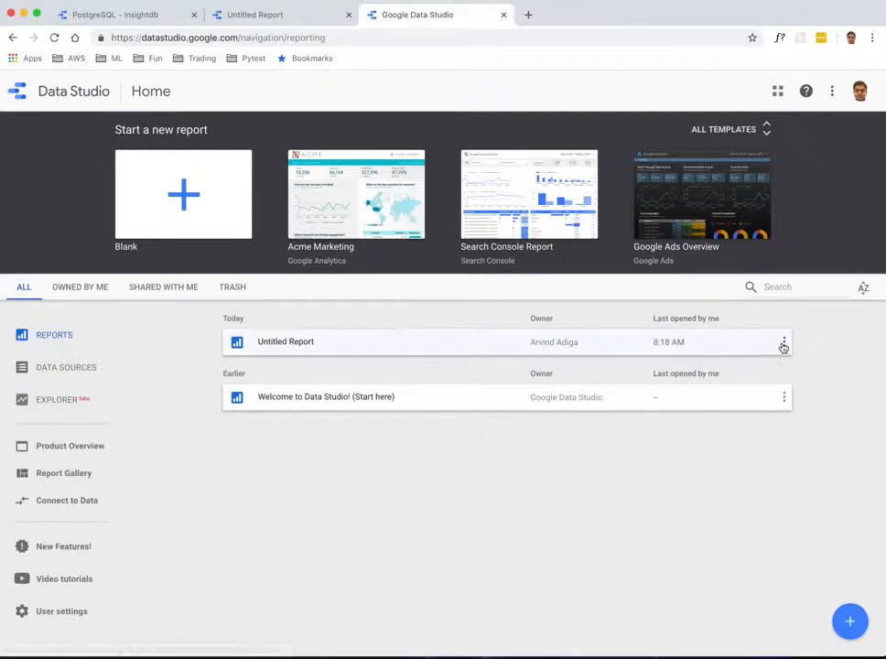
left_click(851, 621)
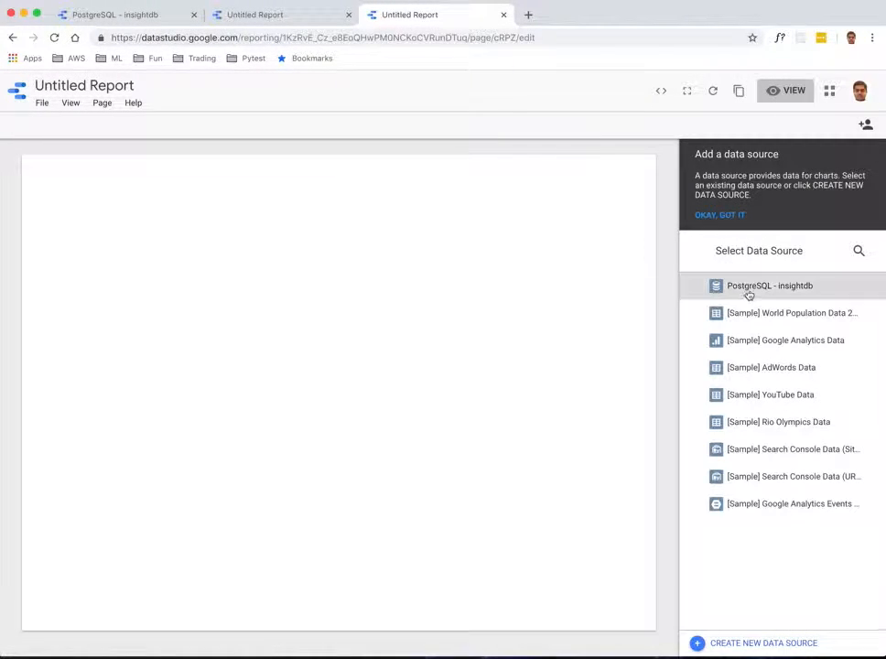
left_click(767, 289)
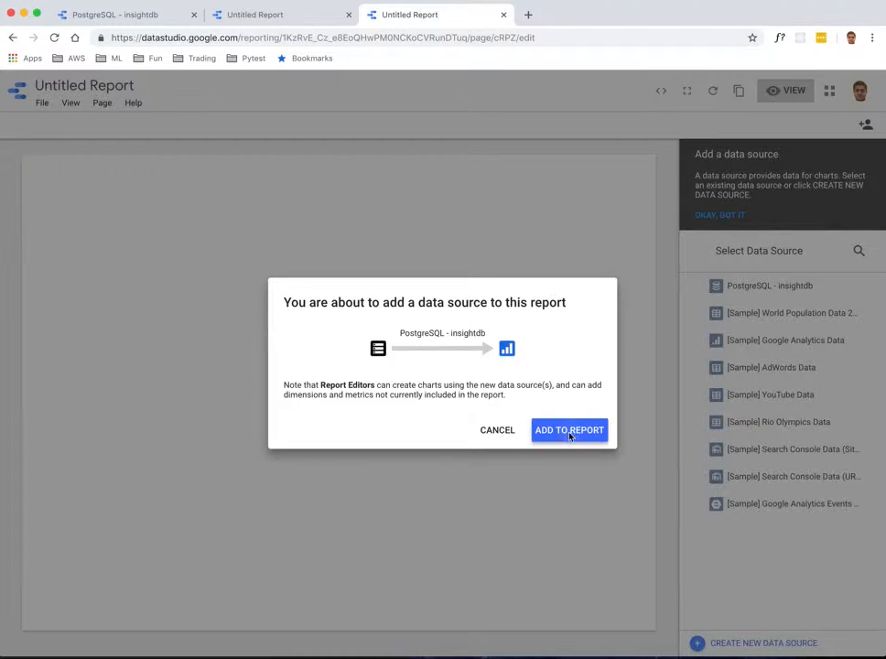
left_click(572, 431)
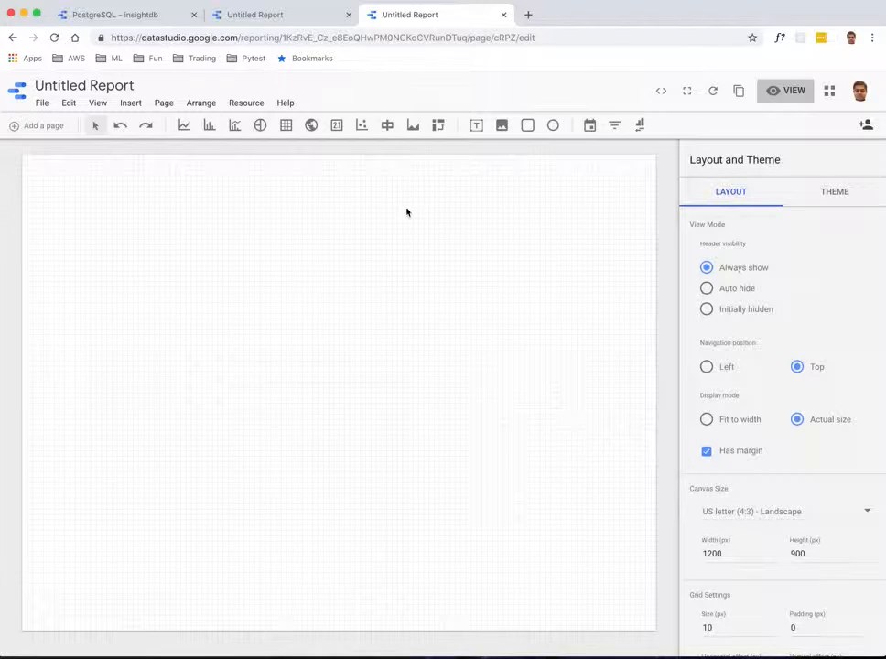
Step: Insert a pie chart in the upper-left area of the page and widen it slightly
left_click(261, 127)
left_click_drag(120, 226, 465, 428)
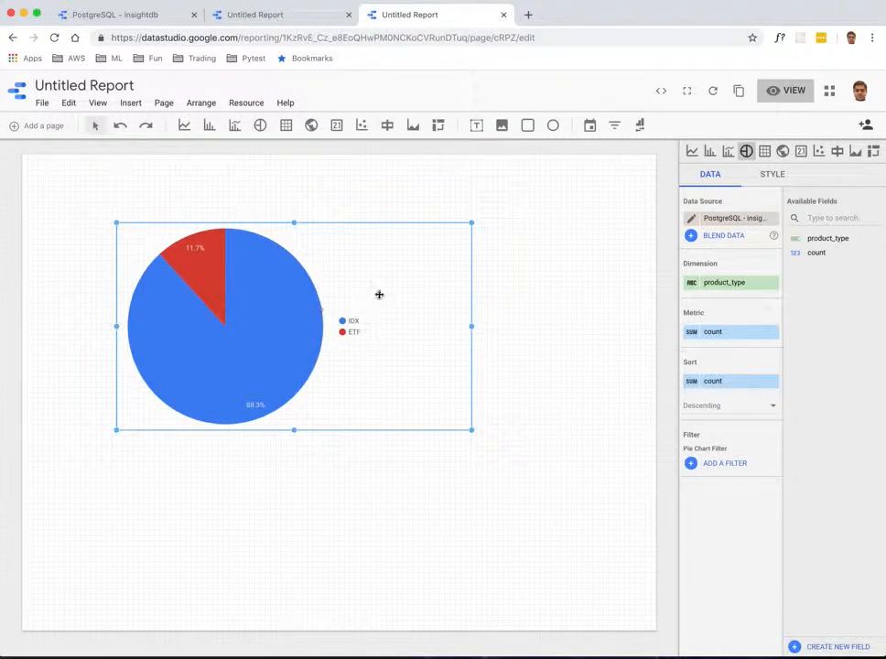
left_click_drag(471, 326, 487, 346)
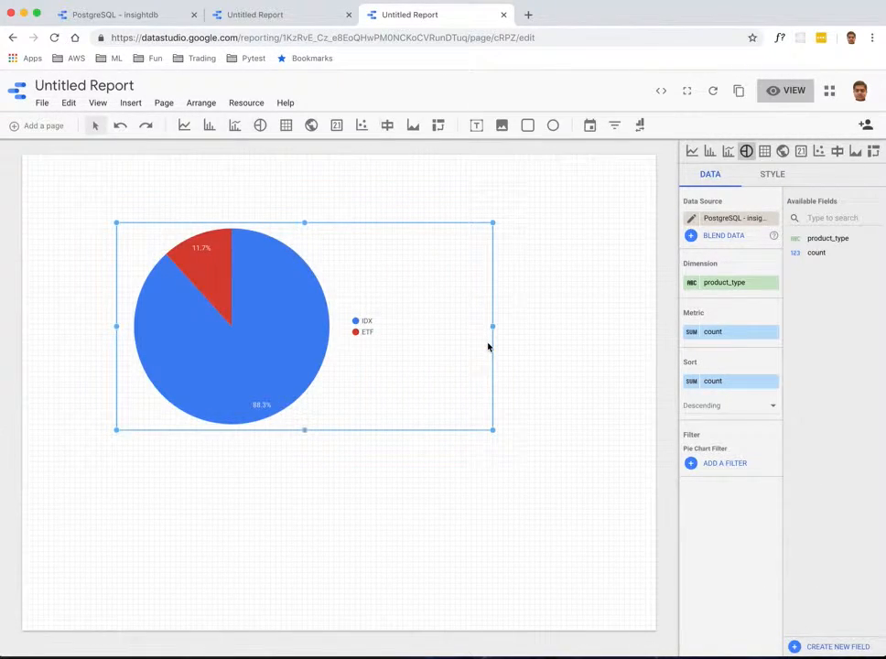